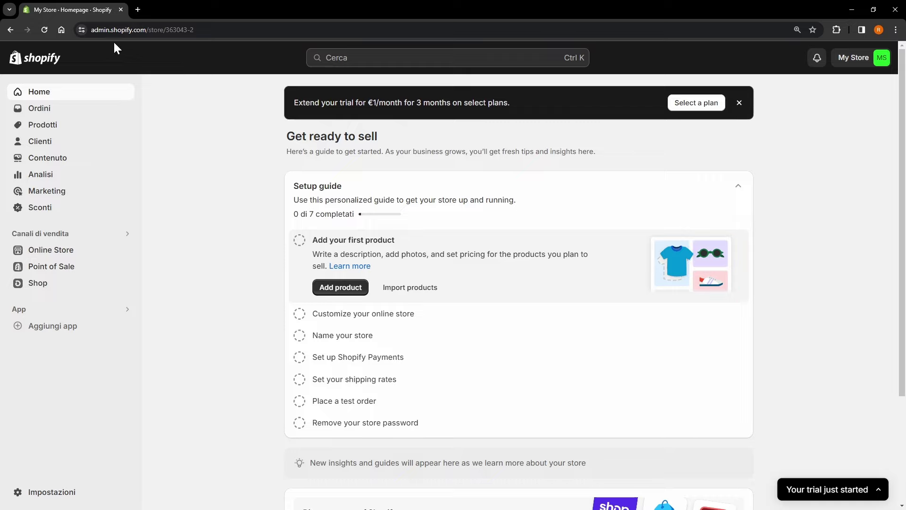
Examine the store's admin web address in the browser
{"action": "left_click", "coordinate": [118, 30]}
{"action": "double_click", "coordinate": [120, 29]}
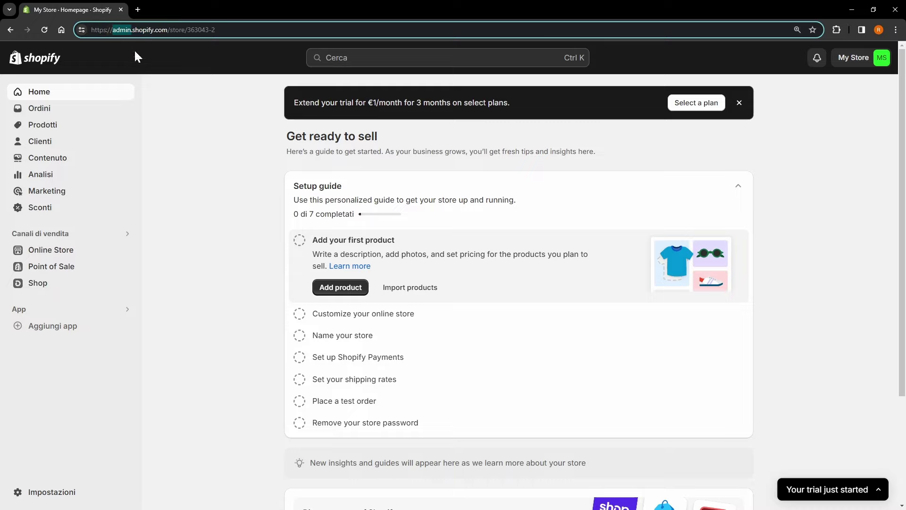
{"action": "left_click", "coordinate": [217, 160]}
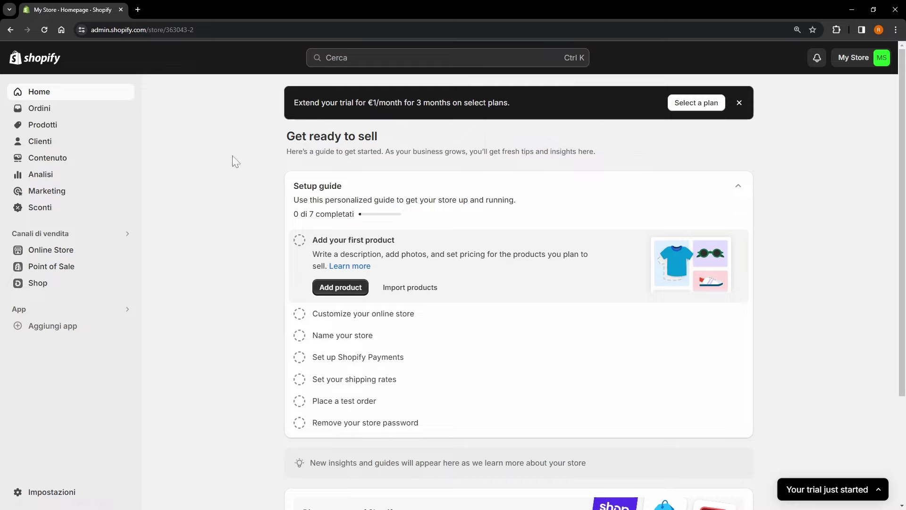
Review the trial extension offer, the Get ready to sell heading and the expanded trial details, then collapse the details
{"action": "left_click_drag", "start_coordinate": [299, 103], "coordinate": [359, 103]}
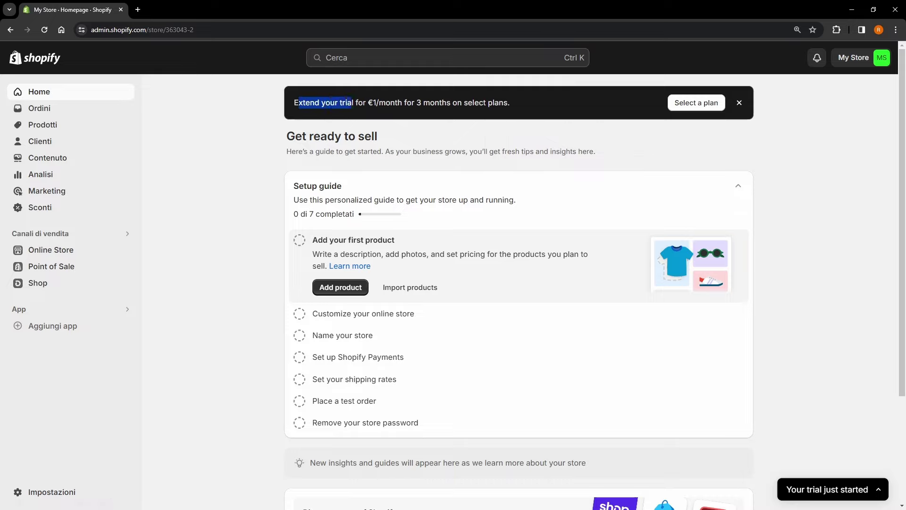
{"action": "left_click", "coordinate": [279, 131]}
{"action": "left_click_drag", "start_coordinate": [254, 130], "coordinate": [344, 150]}
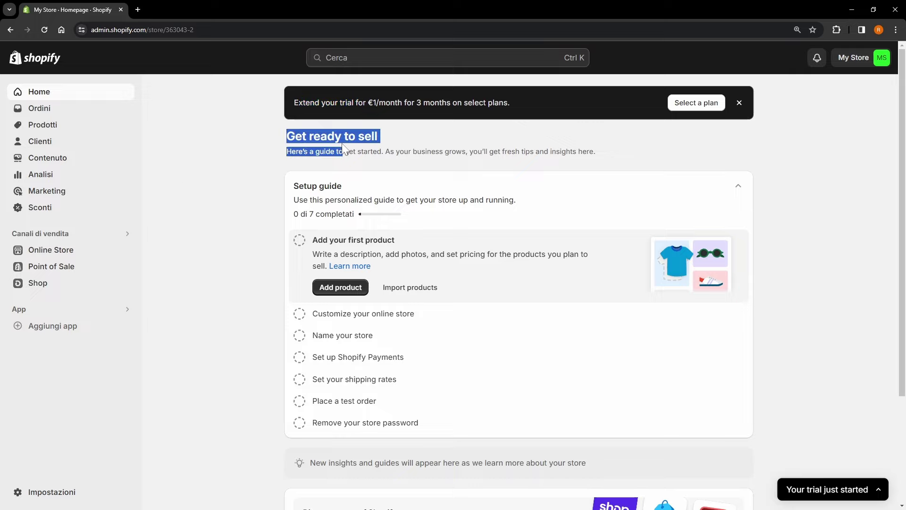
{"action": "left_click", "coordinate": [218, 178]}
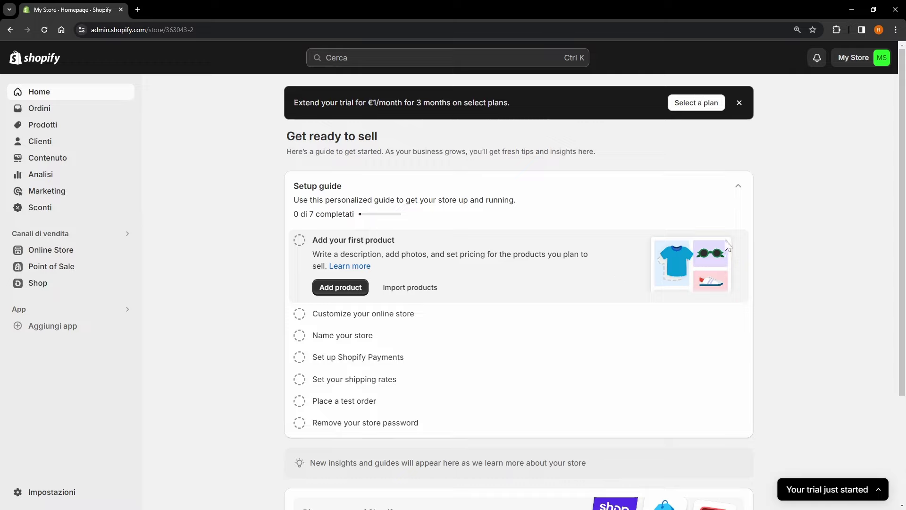
{"action": "left_click", "coordinate": [877, 490]}
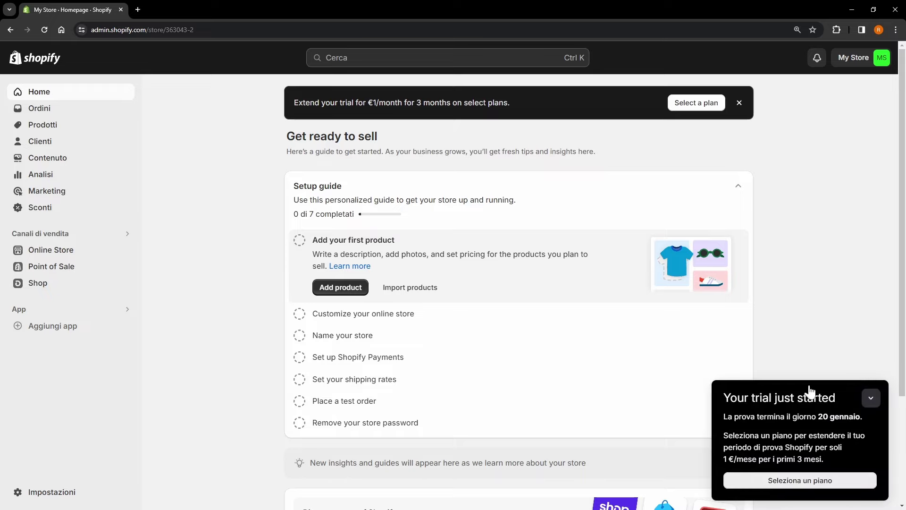
{"action": "left_click", "coordinate": [870, 399]}
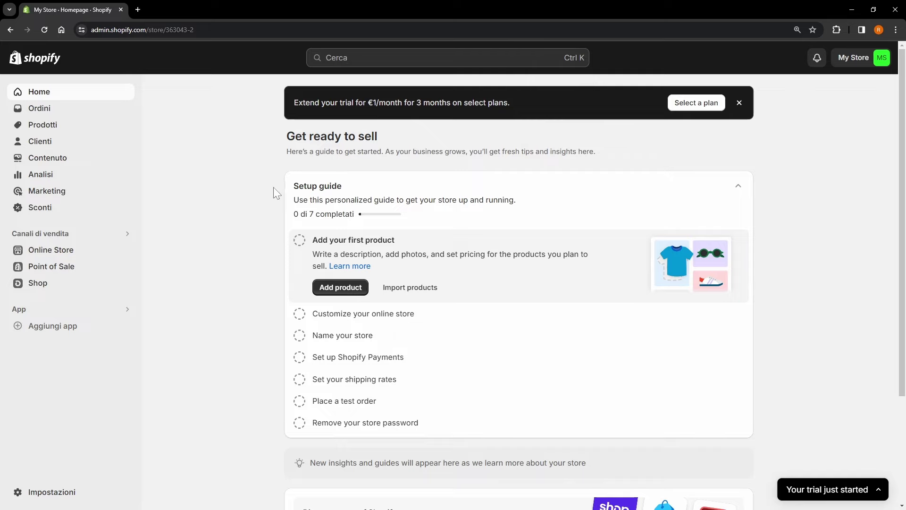
Look through the Setup guide tasks on the home page, from adding a product to removing the store password
{"action": "left_click_drag", "start_coordinate": [273, 187], "coordinate": [473, 424]}
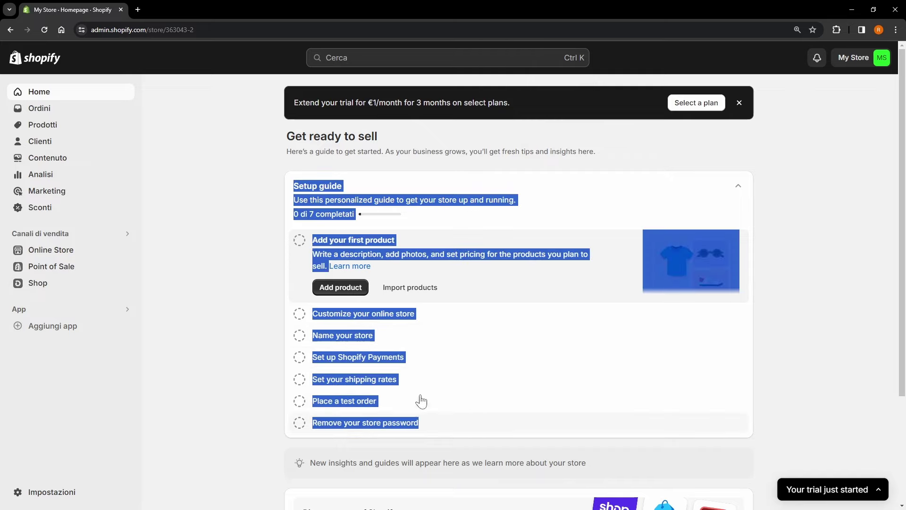
{"action": "left_click", "coordinate": [234, 312]}
{"action": "scroll", "coordinate": [248, 294], "scroll_direction": "down", "scroll_amount": 1}
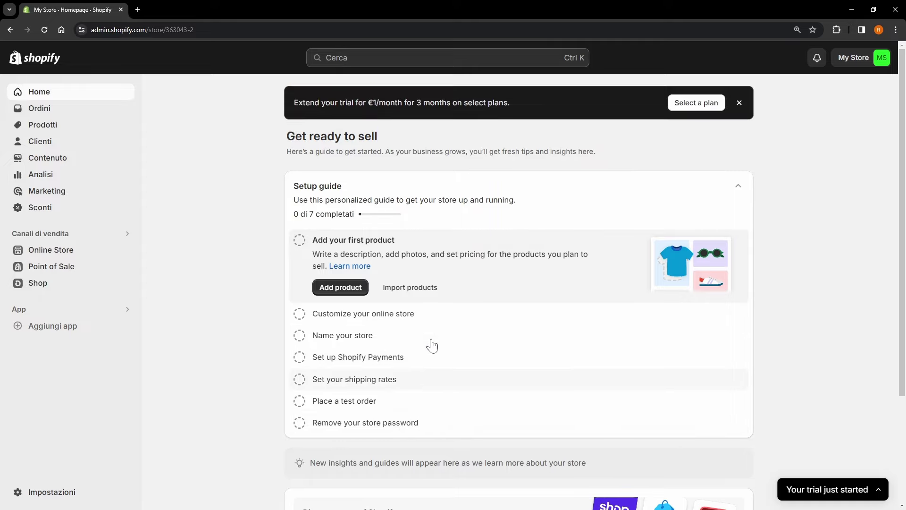
{"action": "scroll", "coordinate": [419, 311], "scroll_direction": "down", "scroll_amount": 3}
{"action": "scroll", "coordinate": [448, 222], "scroll_direction": "up", "scroll_amount": 3}
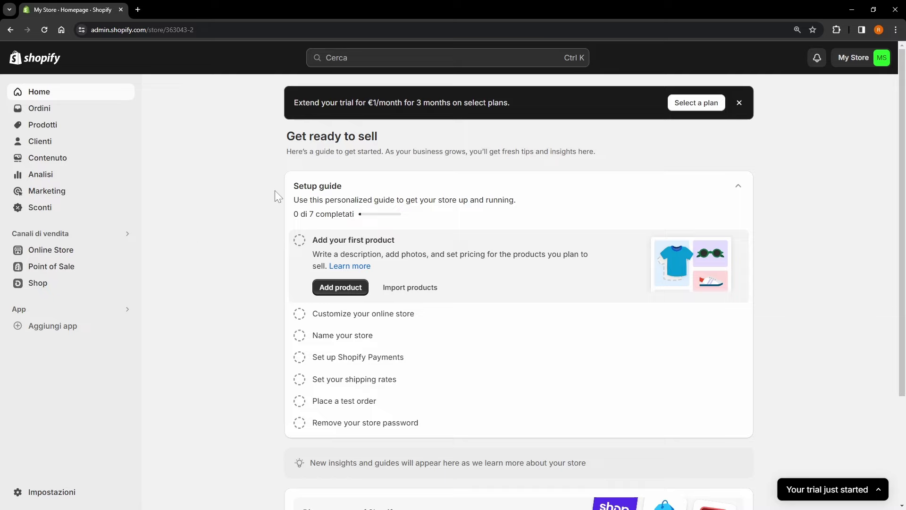
Examine the Discover more of Shopify section of the home page
{"action": "scroll", "coordinate": [275, 191], "scroll_direction": "down", "scroll_amount": 3}
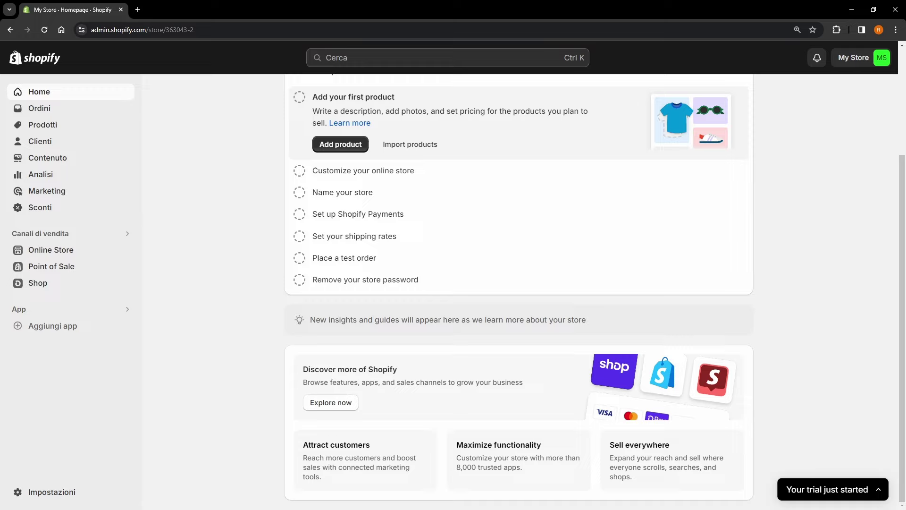
{"action": "left_click_drag", "start_coordinate": [311, 369], "coordinate": [393, 370]}
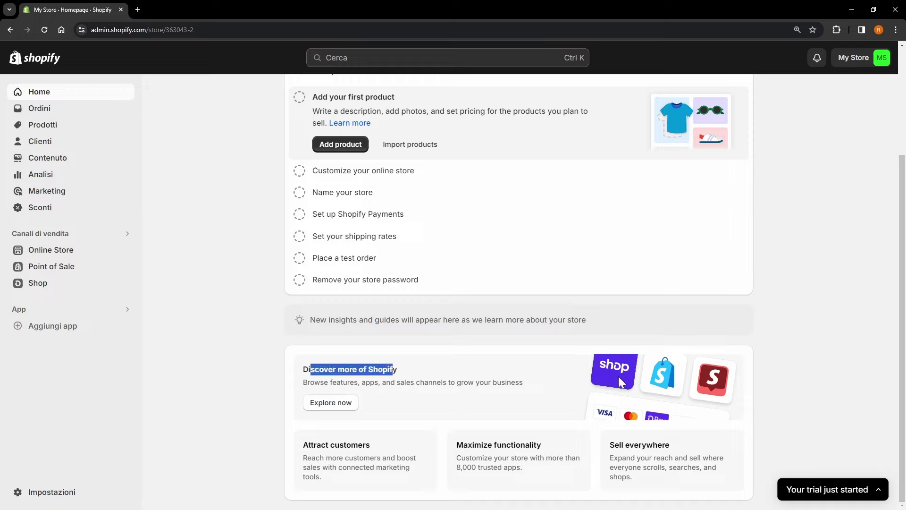
{"action": "left_click", "coordinate": [233, 331]}
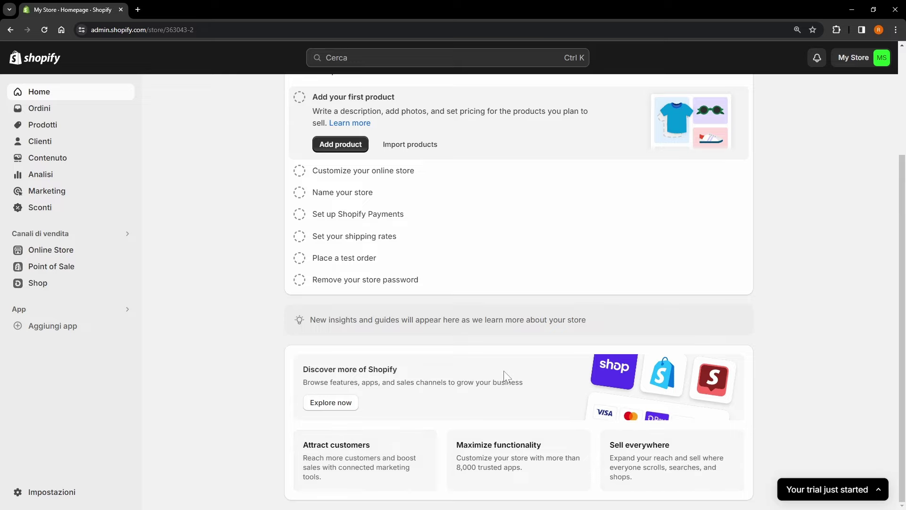
{"action": "scroll", "coordinate": [502, 335], "scroll_direction": "up", "scroll_amount": 3}
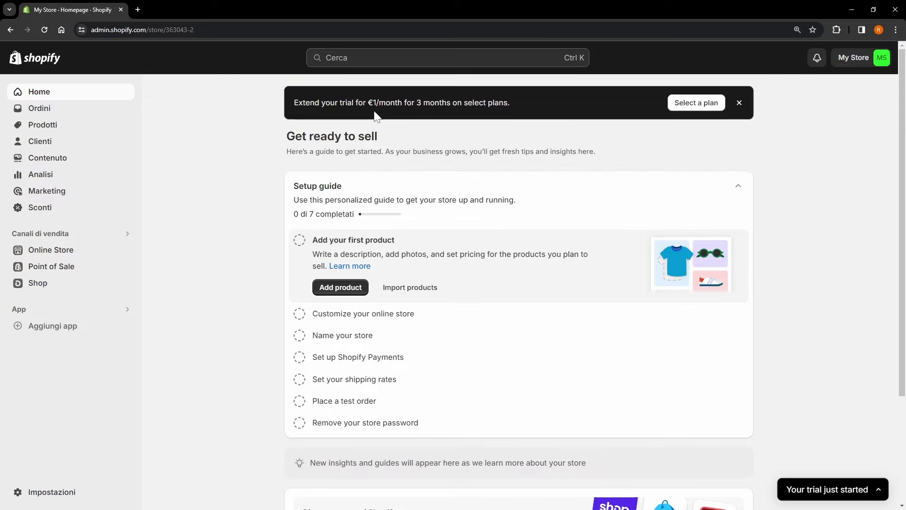
Check the admin search bar and the store notifications (Avvisi)
{"action": "left_click", "coordinate": [355, 59]}
{"action": "left_click", "coordinate": [194, 147]}
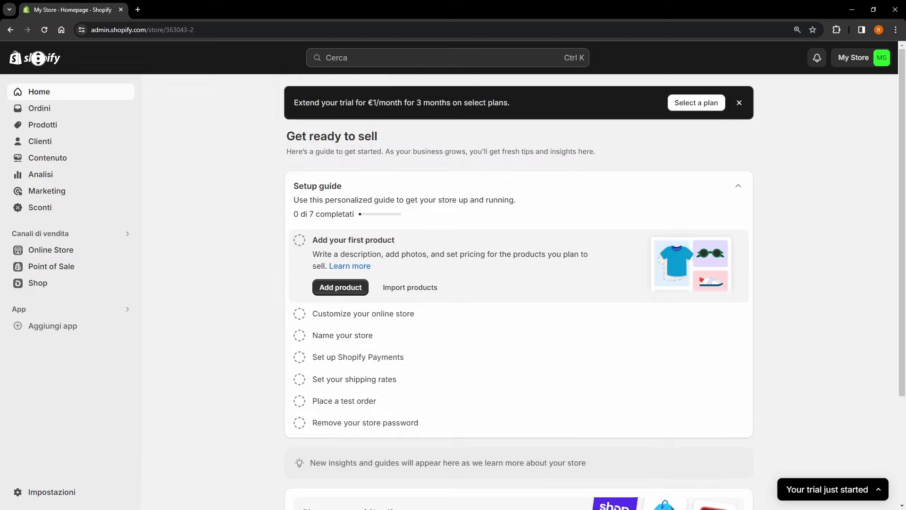
{"action": "left_click", "coordinate": [817, 58]}
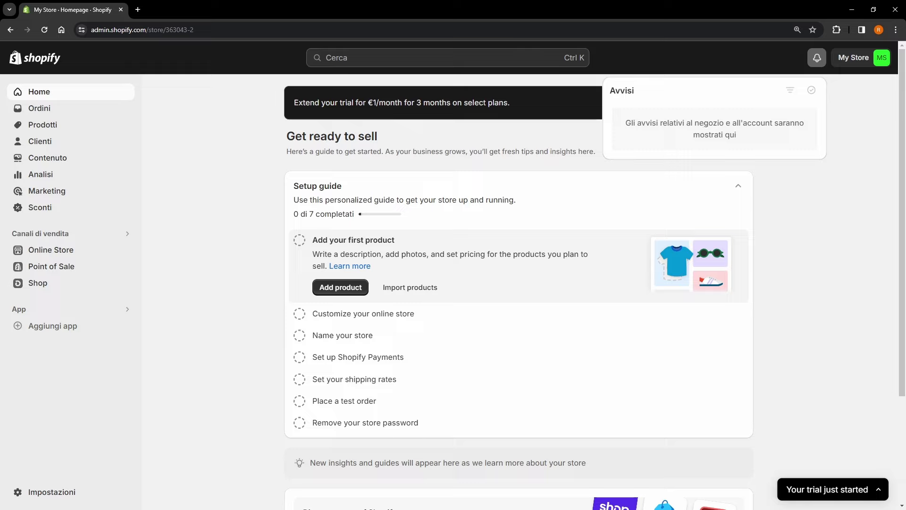
{"action": "left_click", "coordinate": [845, 147]}
View the list of all stores, open My Store from it, close that extra tab and check the store account options
{"action": "left_click", "coordinate": [852, 66]}
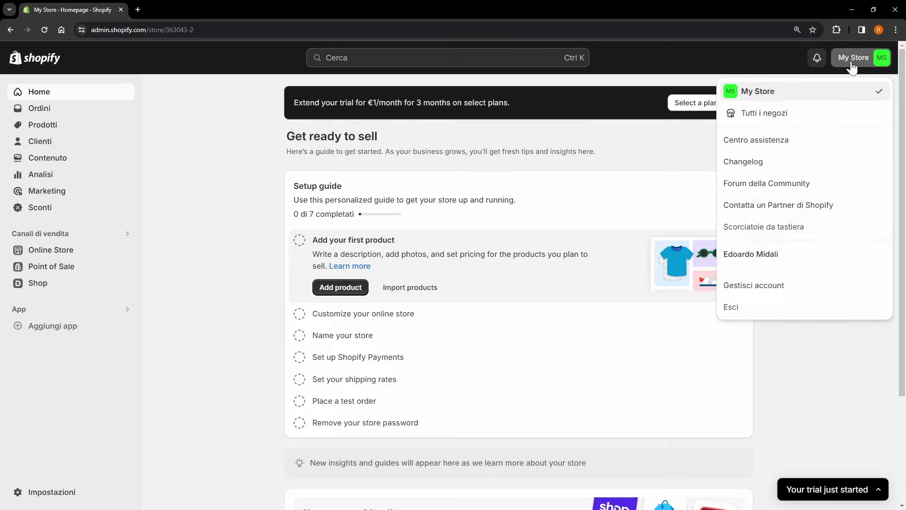
{"action": "left_click", "coordinate": [805, 115]}
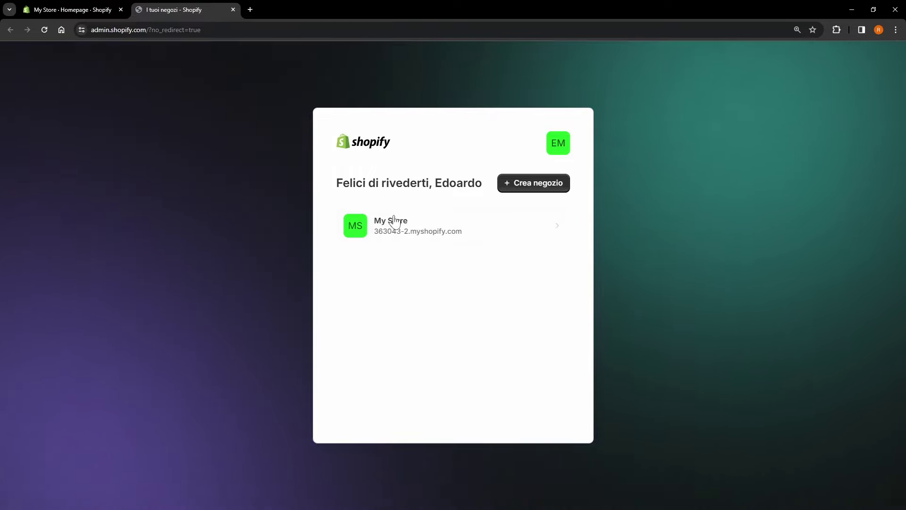
{"action": "left_click", "coordinate": [483, 233]}
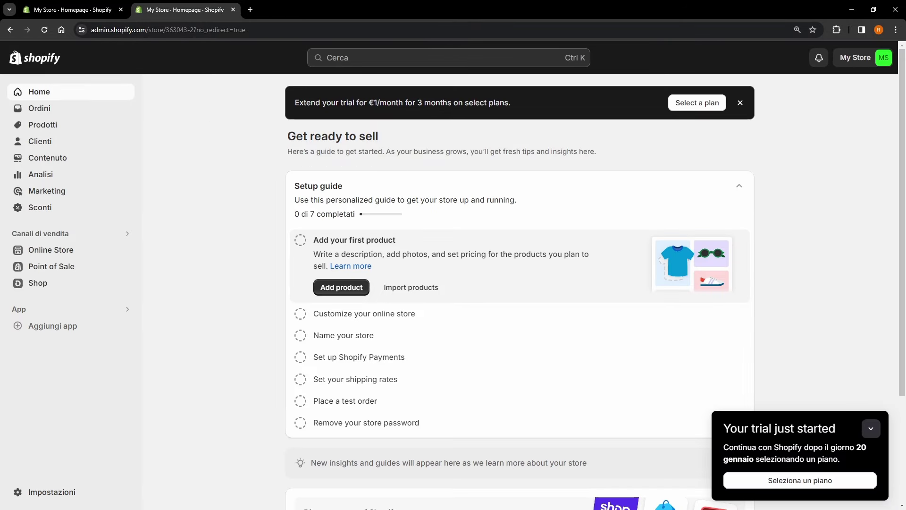
{"action": "middle_click", "coordinate": [198, 6]}
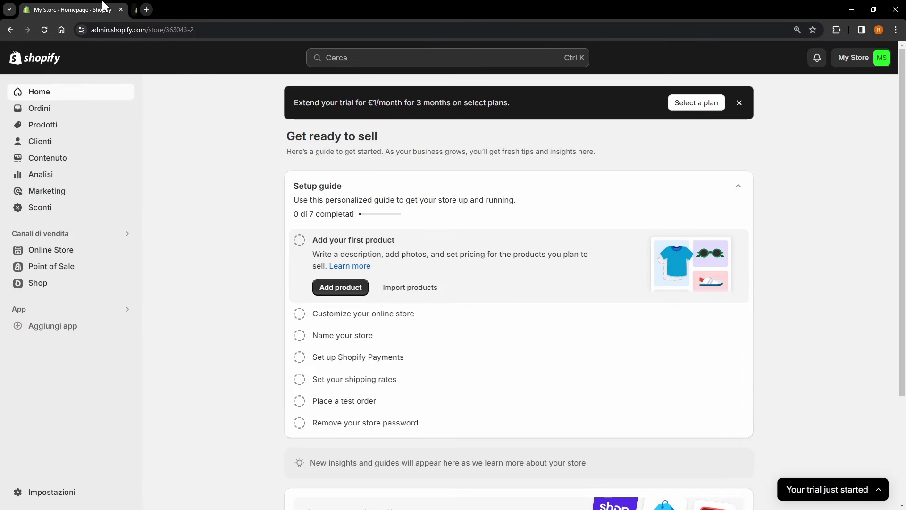
{"action": "left_click", "coordinate": [848, 61]}
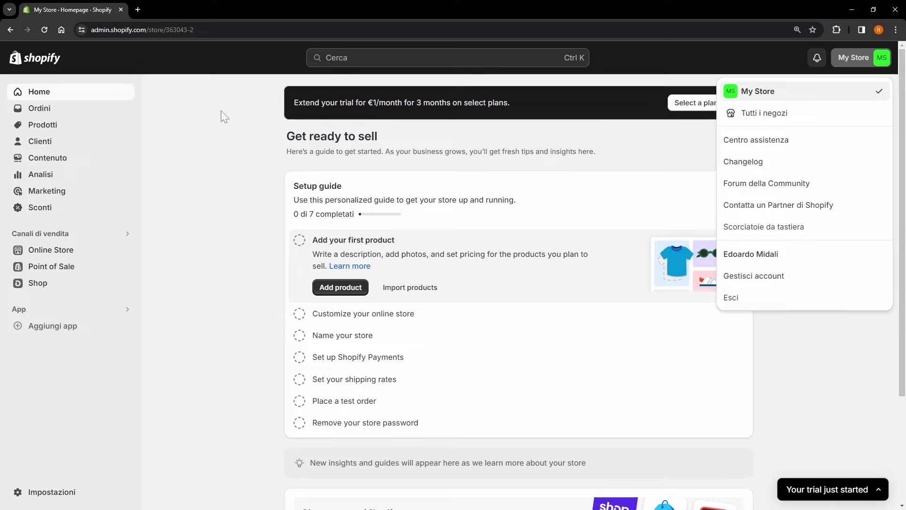
{"action": "left_click", "coordinate": [218, 126]}
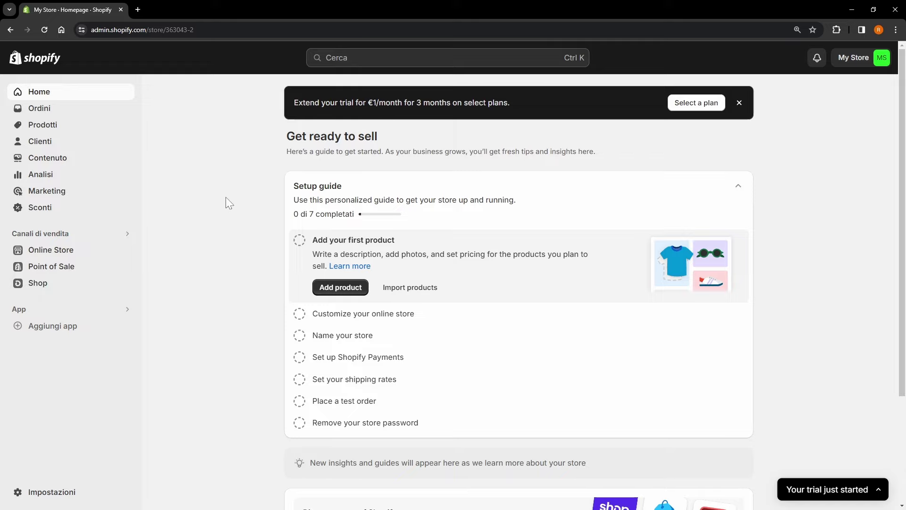
Look through the Ordini section, including its shipping labels (Etichette di spedizione) and abandoned checkouts (Check-out abbandonati) pages
{"action": "left_click", "coordinate": [48, 109]}
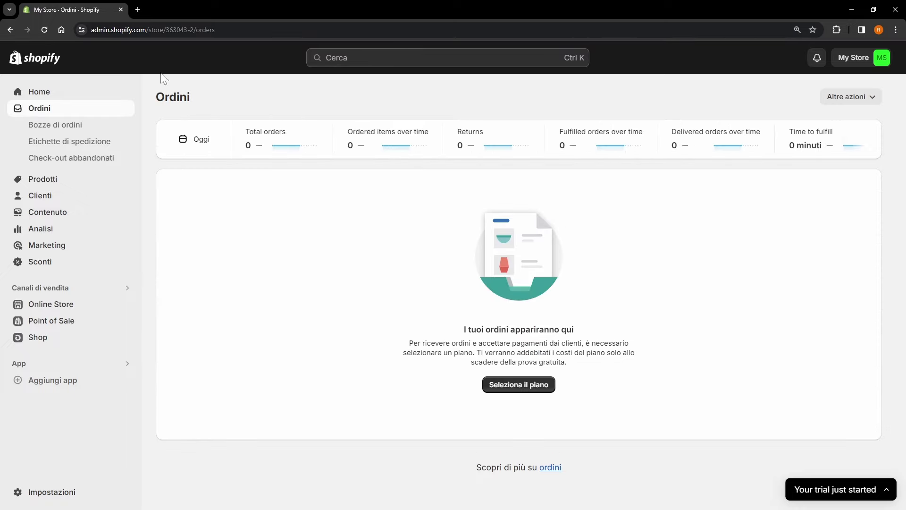
{"action": "left_click", "coordinate": [83, 146]}
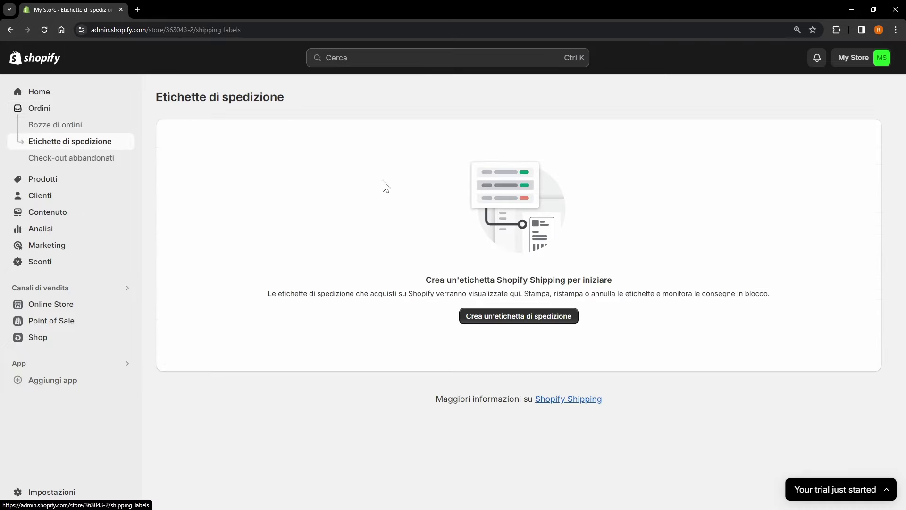
{"action": "left_click", "coordinate": [99, 159]}
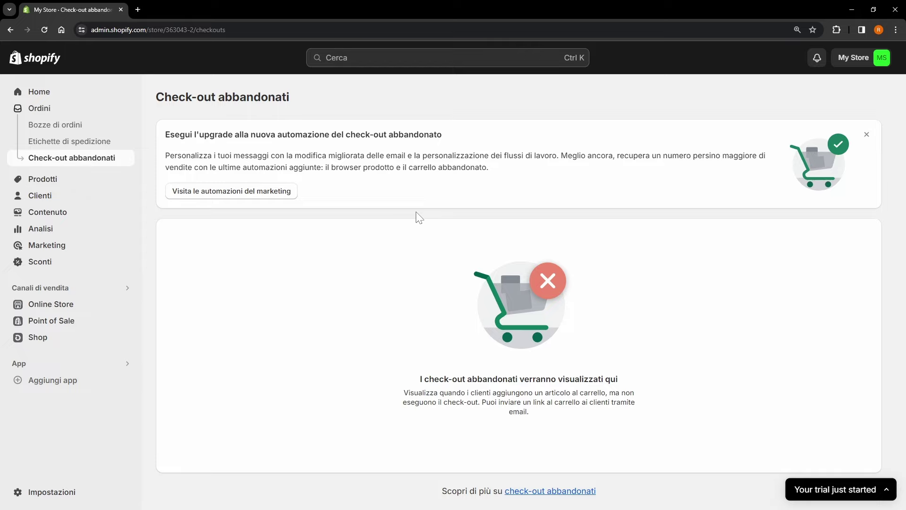
Look through the Prodotti section's main page, Collezioni, Scorte and the Ordini d'acquisto description
{"action": "left_click", "coordinate": [52, 180]}
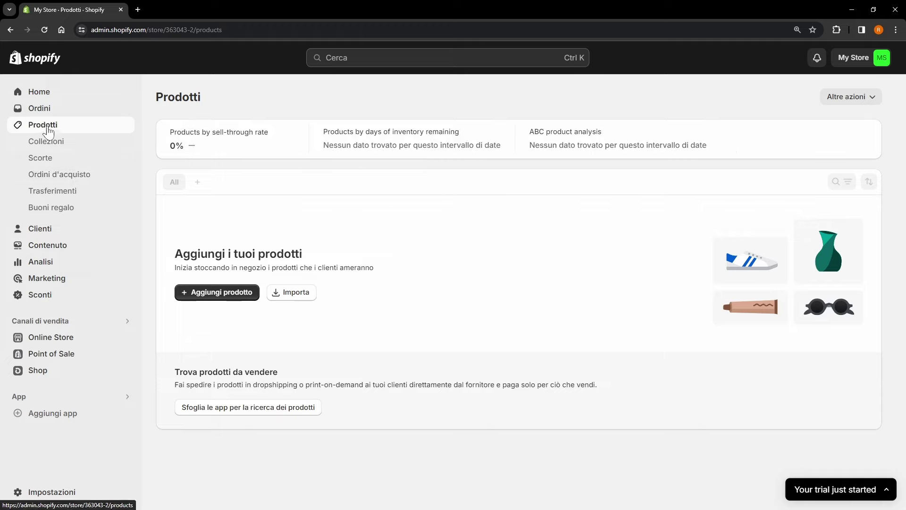
{"action": "left_click", "coordinate": [74, 148]}
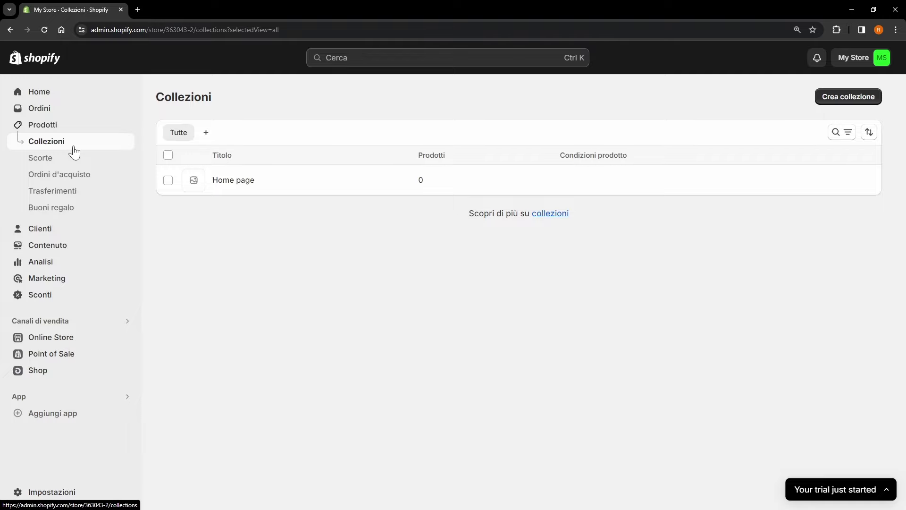
{"action": "left_click", "coordinate": [48, 160]}
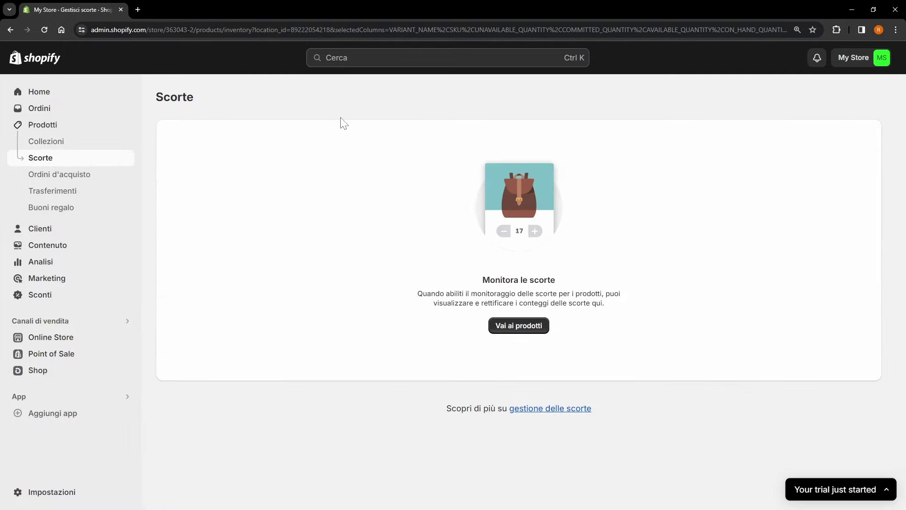
{"action": "left_click", "coordinate": [76, 179]}
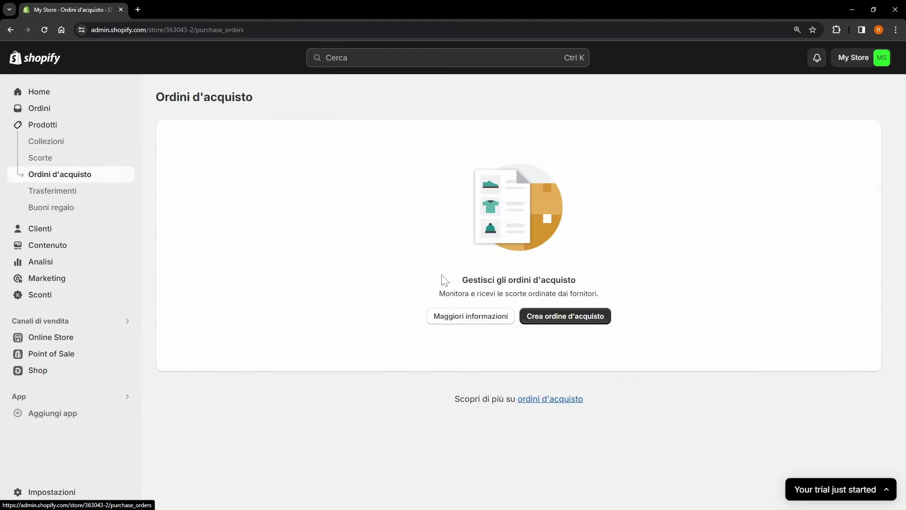
{"action": "left_click_drag", "start_coordinate": [437, 295], "coordinate": [614, 298]}
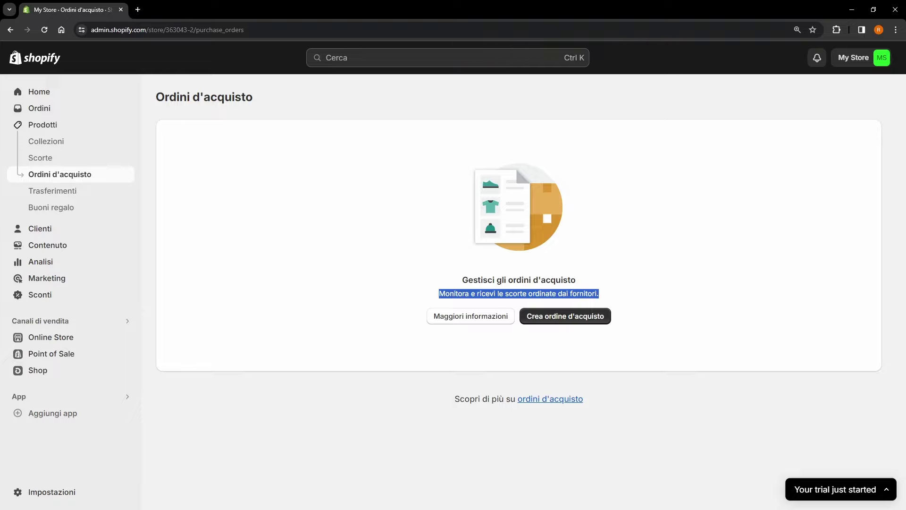
{"action": "left_click", "coordinate": [662, 296]}
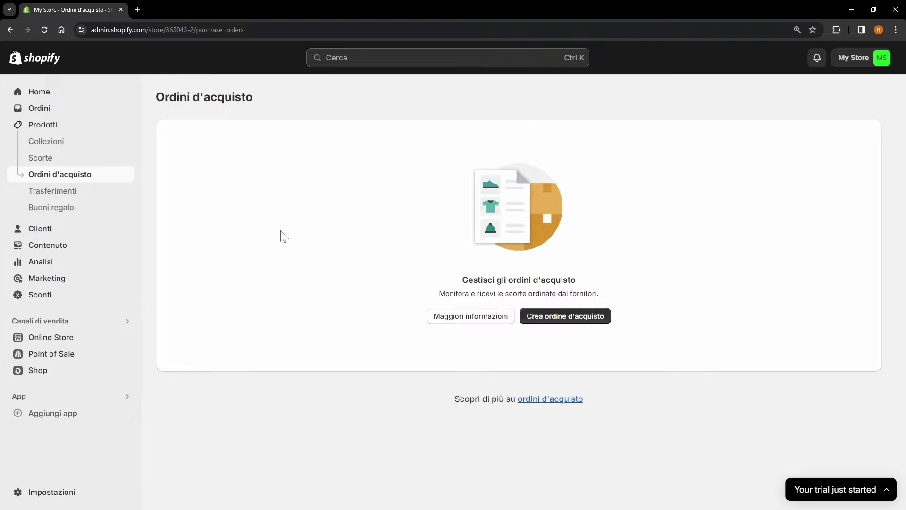
Read the Trasferimenti description on moving stock between locations and view the Buoni regalo page
{"action": "left_click", "coordinate": [62, 191]}
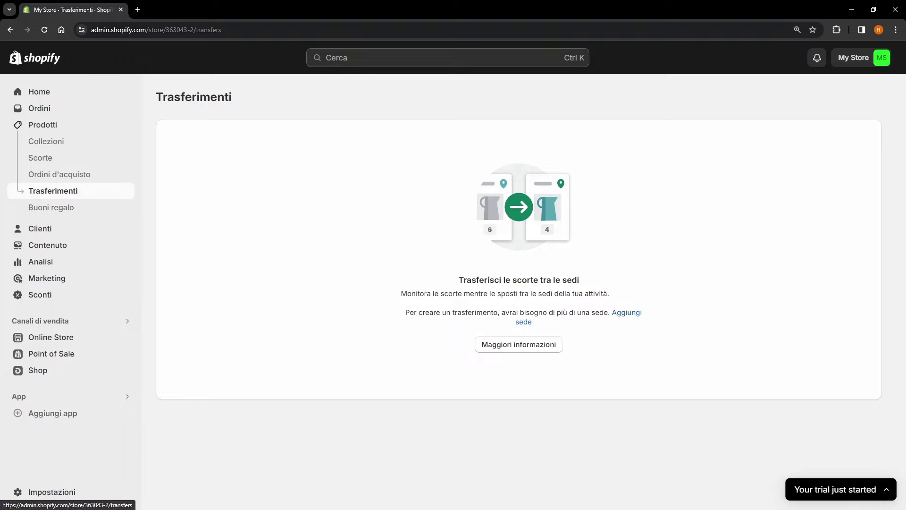
{"action": "left_click_drag", "start_coordinate": [424, 294], "coordinate": [590, 293]}
{"action": "left_click", "coordinate": [616, 301]}
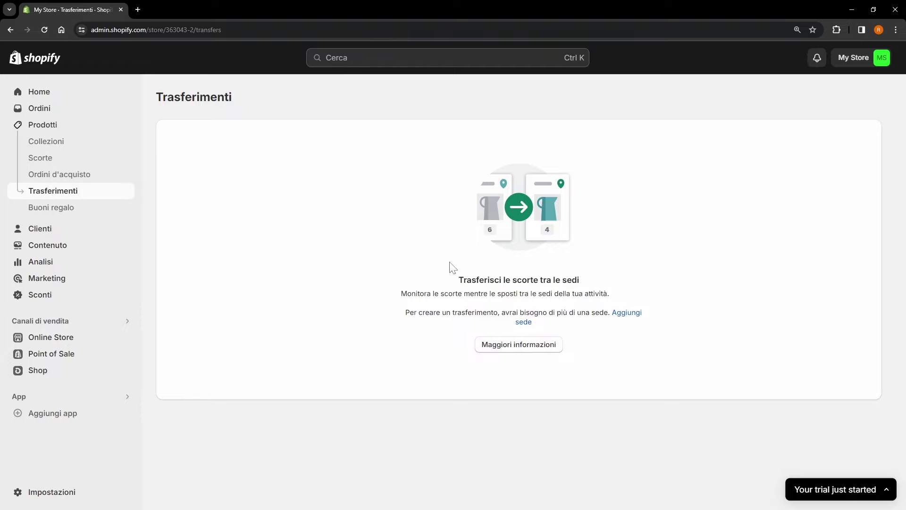
{"action": "left_click_drag", "start_coordinate": [451, 274], "coordinate": [571, 302]}
{"action": "left_click", "coordinate": [629, 298]}
{"action": "left_click", "coordinate": [71, 213]}
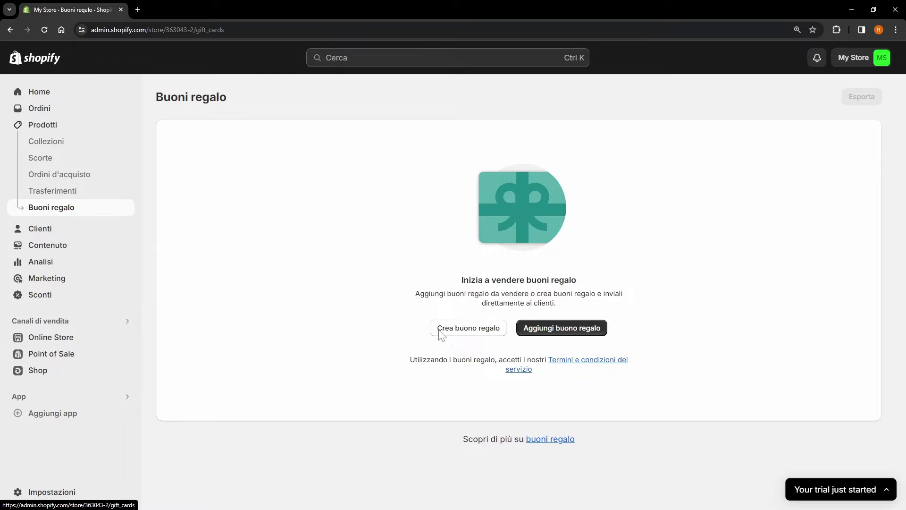
Look through the Clienti section and its Segmenti list, plus the Metaobject and File pages under Contenuto
{"action": "left_click", "coordinate": [39, 228]}
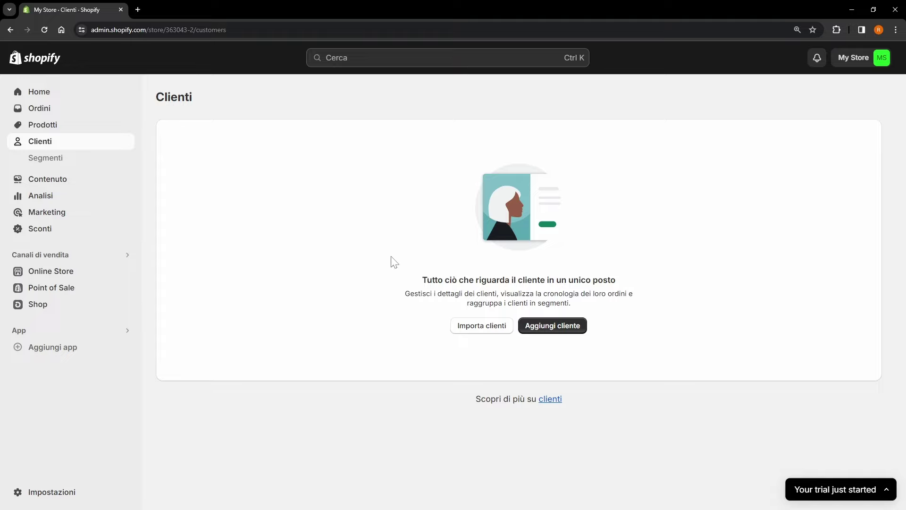
{"action": "left_click", "coordinate": [53, 161]}
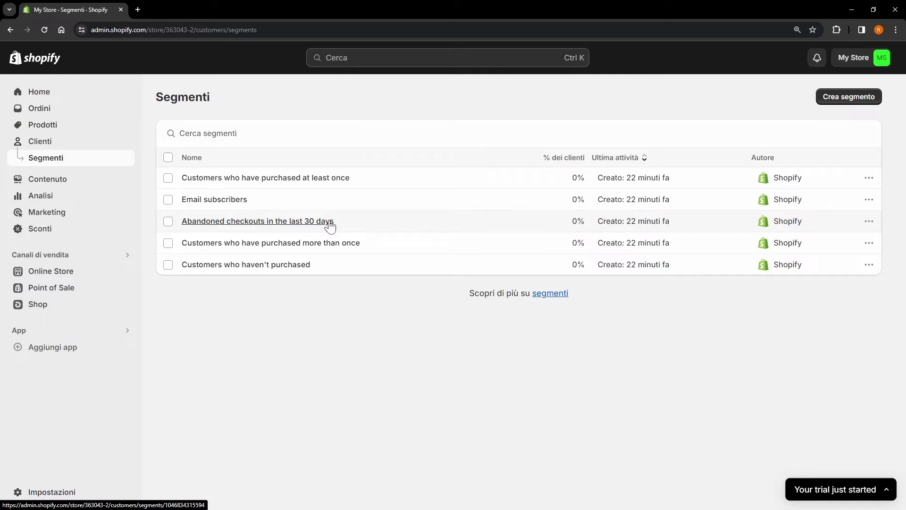
{"action": "left_click", "coordinate": [60, 179]}
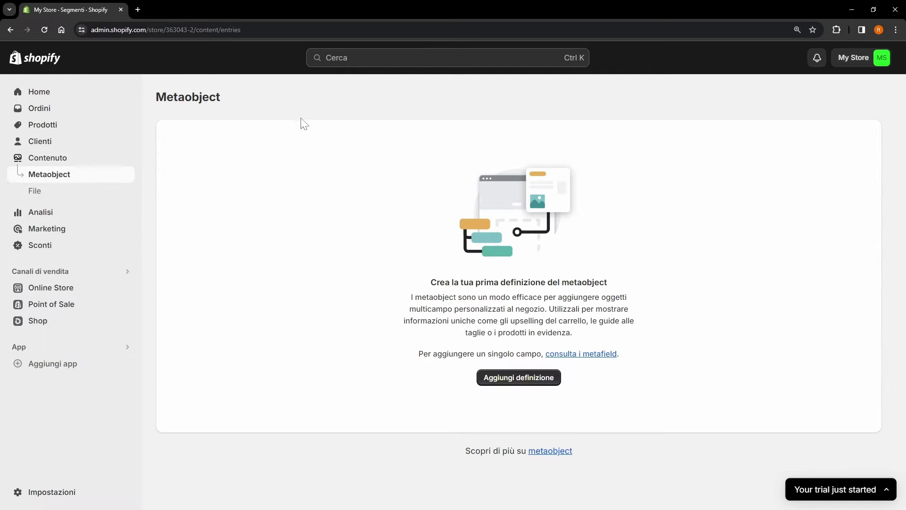
{"action": "left_click_drag", "start_coordinate": [529, 283], "coordinate": [607, 282]}
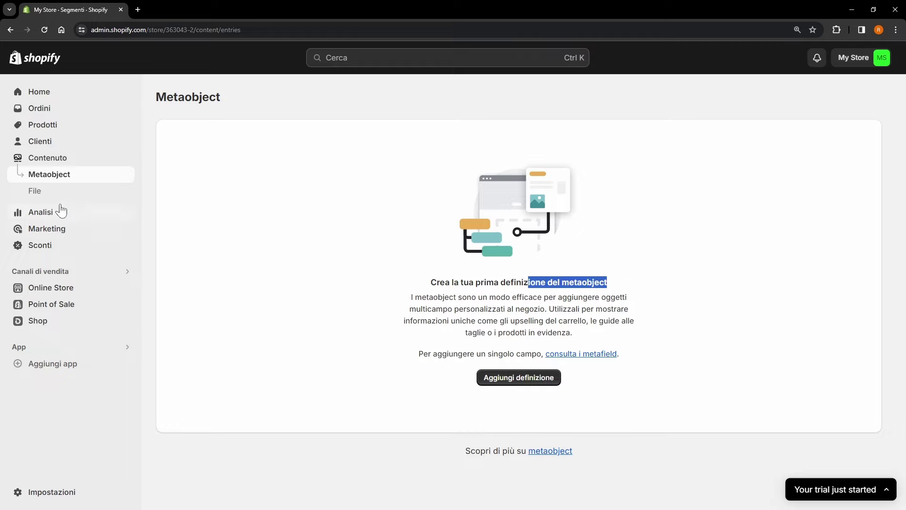
{"action": "left_click", "coordinate": [38, 195]}
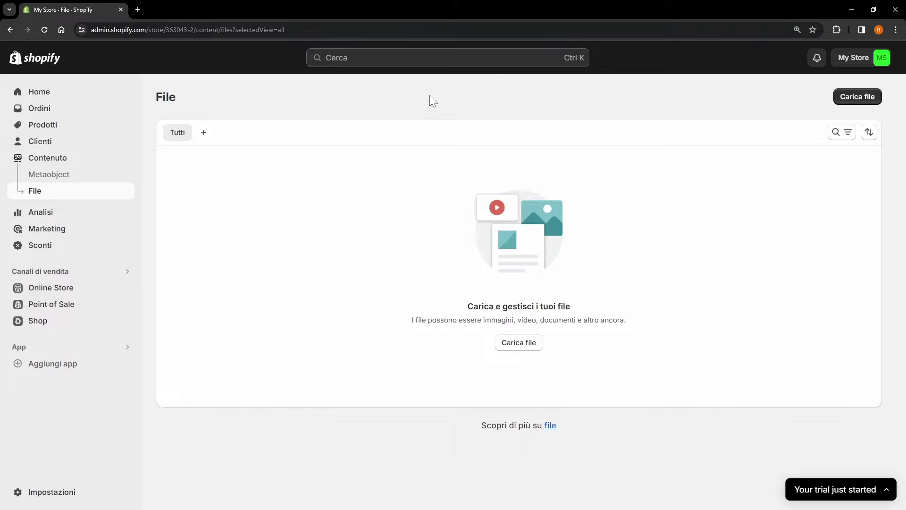
Look through the Analisi dashboard, the sales reports list (Report sulle vendite) and the Live View page
{"action": "left_click", "coordinate": [61, 216]}
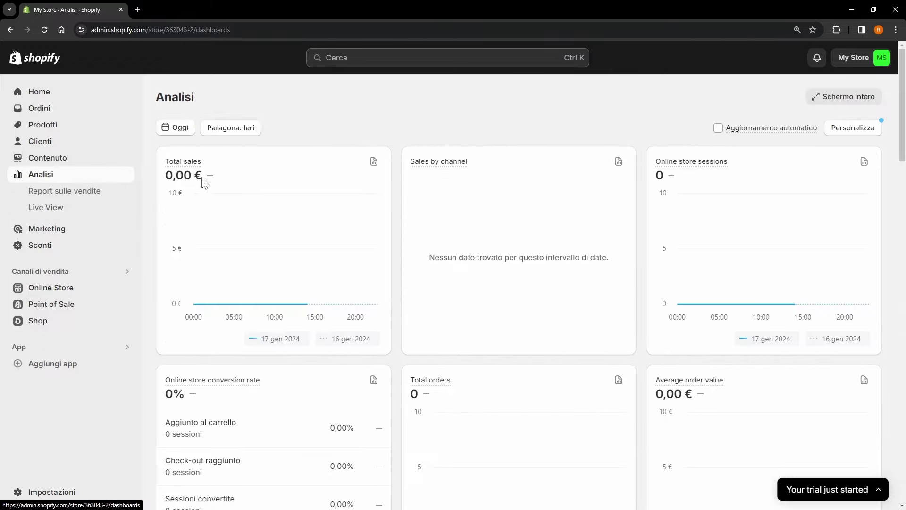
{"action": "scroll", "coordinate": [340, 200], "scroll_direction": "down", "scroll_amount": 4}
{"action": "scroll", "coordinate": [340, 200], "scroll_direction": "up", "scroll_amount": 4}
{"action": "left_click", "coordinate": [74, 191]}
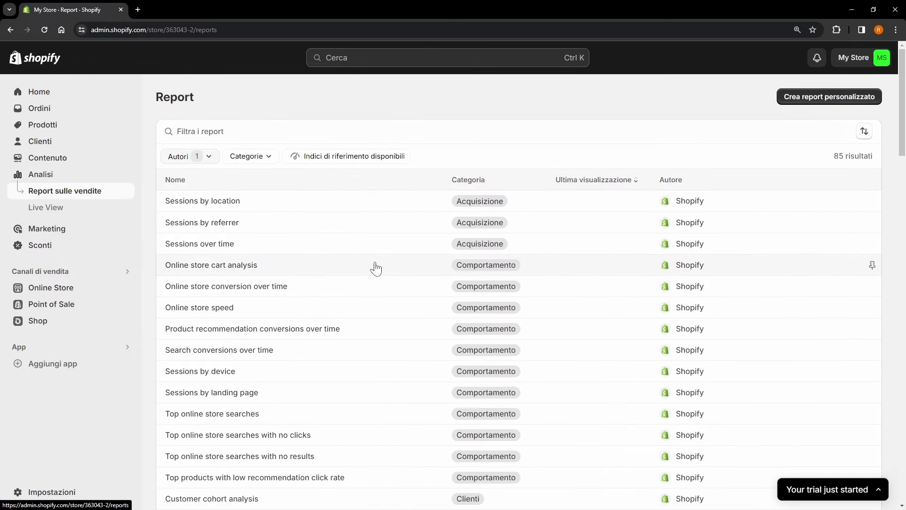
{"action": "scroll", "coordinate": [376, 268], "scroll_direction": "down", "scroll_amount": 2}
{"action": "scroll", "coordinate": [375, 267], "scroll_direction": "up", "scroll_amount": 2}
{"action": "left_click", "coordinate": [47, 209]}
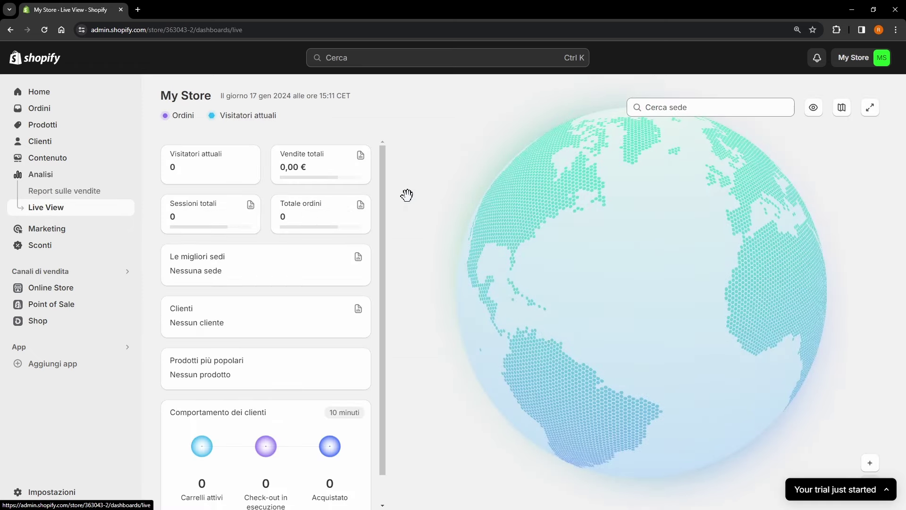
{"action": "scroll", "coordinate": [346, 239], "scroll_direction": "down", "scroll_amount": 1}
{"action": "scroll", "coordinate": [264, 198], "scroll_direction": "up", "scroll_amount": 1}
Look through the Marketing section with Campagne di marketing and Automazioni, and view the Sconti page
{"action": "left_click", "coordinate": [57, 235]}
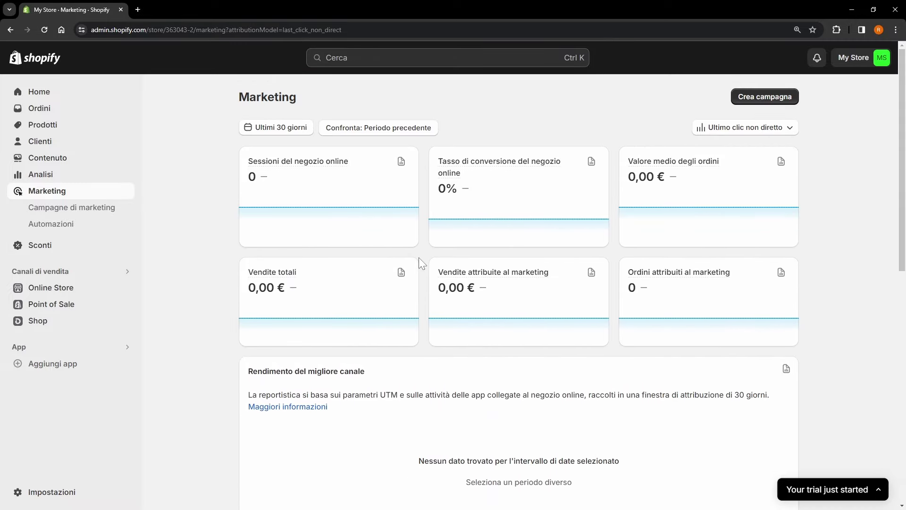
{"action": "left_click", "coordinate": [86, 210]}
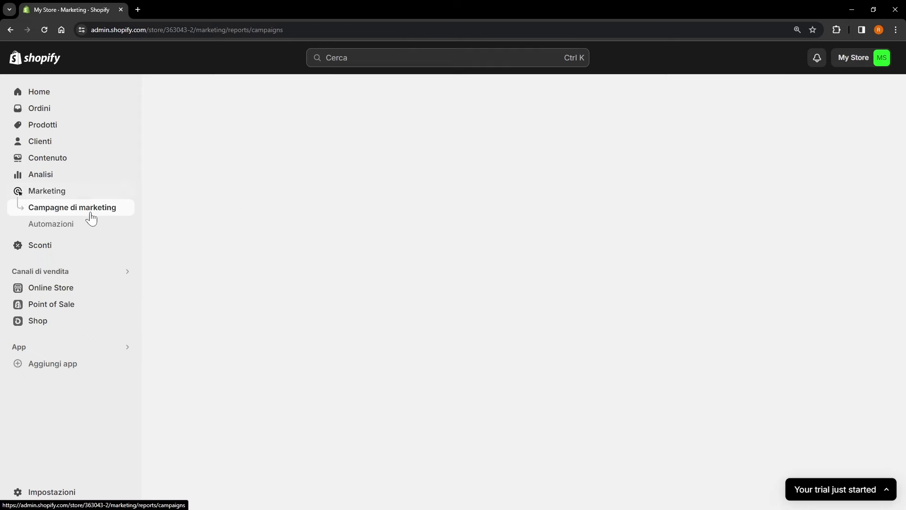
{"action": "left_click", "coordinate": [55, 227]}
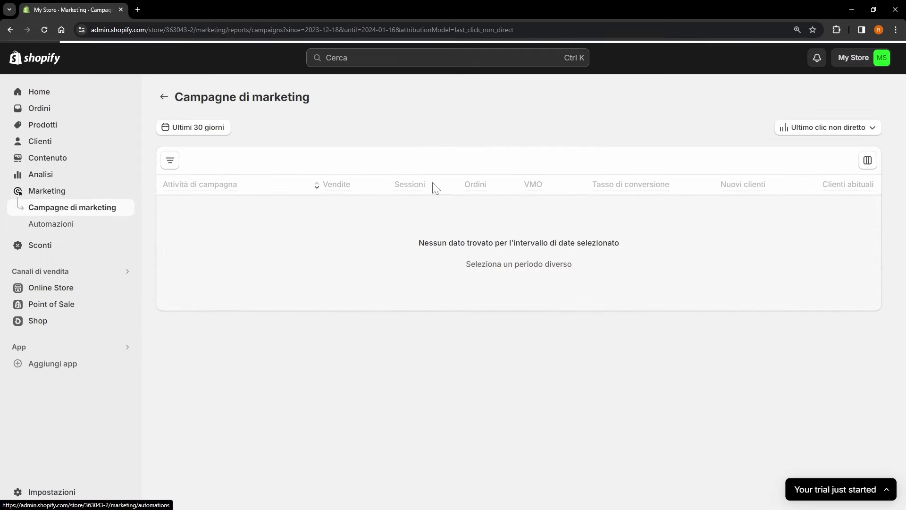
{"action": "left_click", "coordinate": [42, 247]}
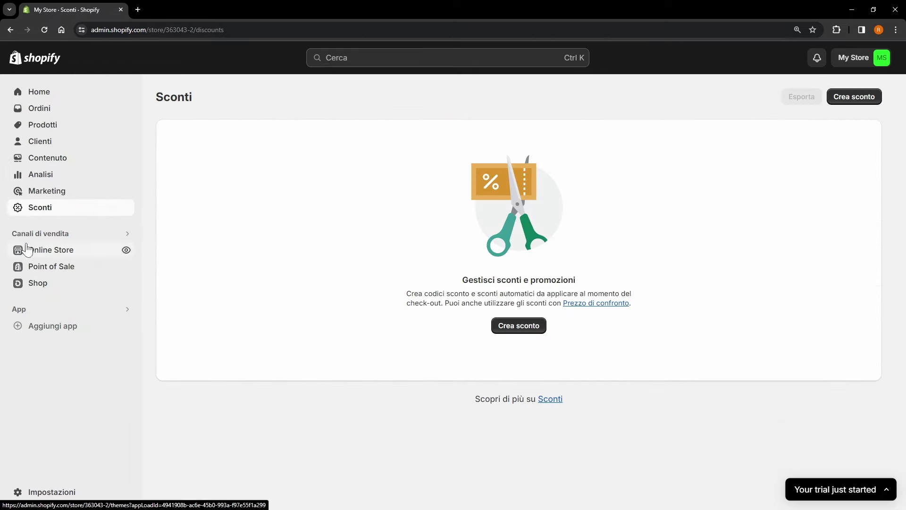
Open the Online Store's Themes page, view the live store in its own tab and look over the storefront home page
{"action": "left_click", "coordinate": [57, 252]}
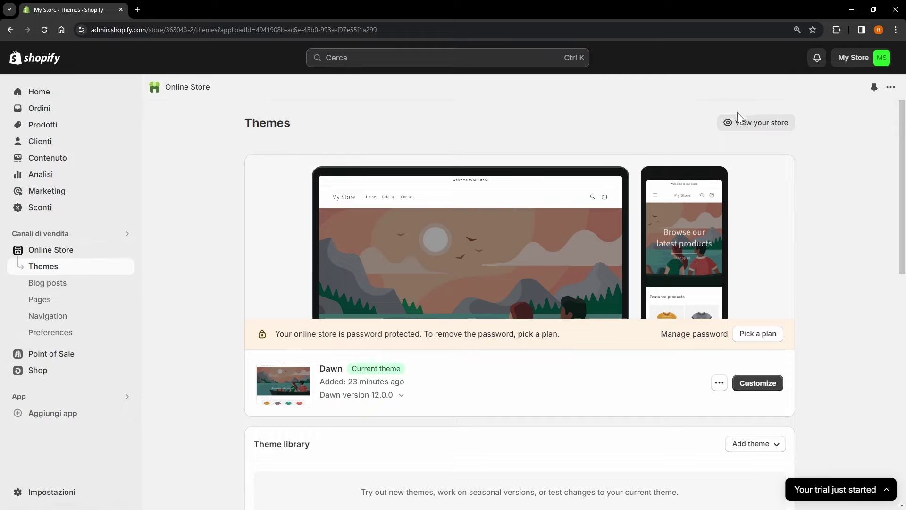
{"action": "left_click", "coordinate": [751, 126]}
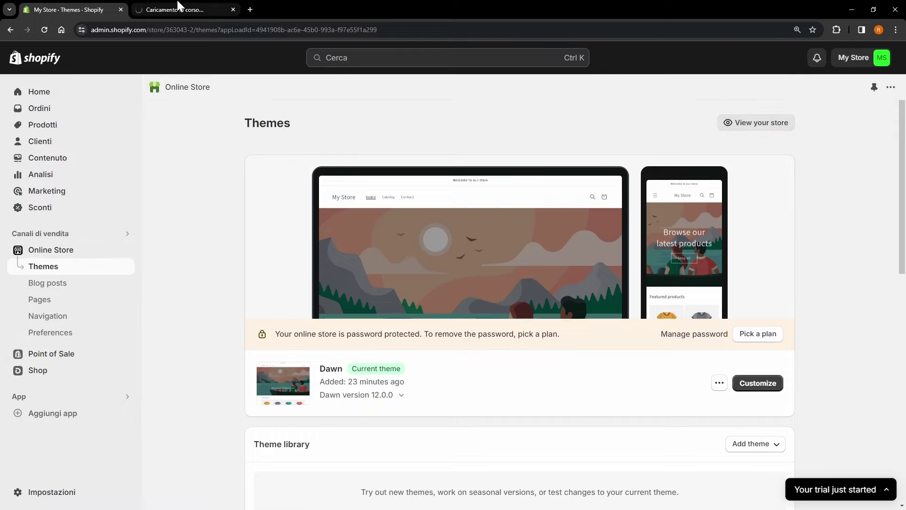
{"action": "left_click", "coordinate": [178, 6]}
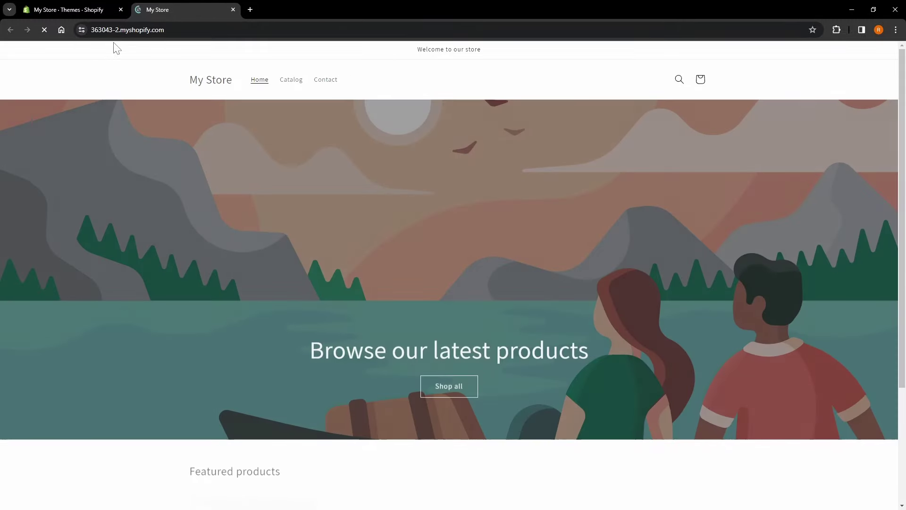
{"action": "scroll", "coordinate": [521, 166], "scroll_direction": "down", "scroll_amount": 1}
{"action": "scroll", "coordinate": [520, 167], "scroll_direction": "down", "scroll_amount": 5}
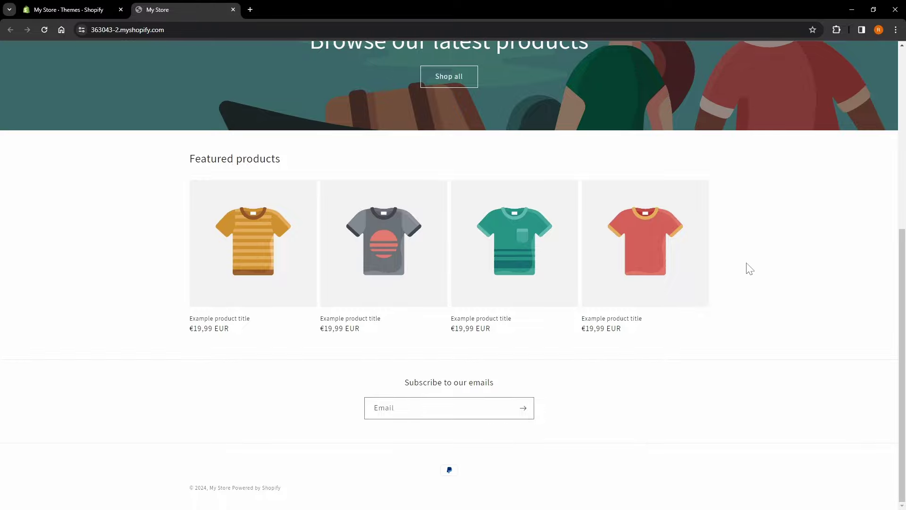
{"action": "scroll", "coordinate": [747, 265], "scroll_direction": "up", "scroll_amount": 6}
Visit the storefront's Catalog and Contact pages and return to its home page
{"action": "left_click", "coordinate": [299, 80]}
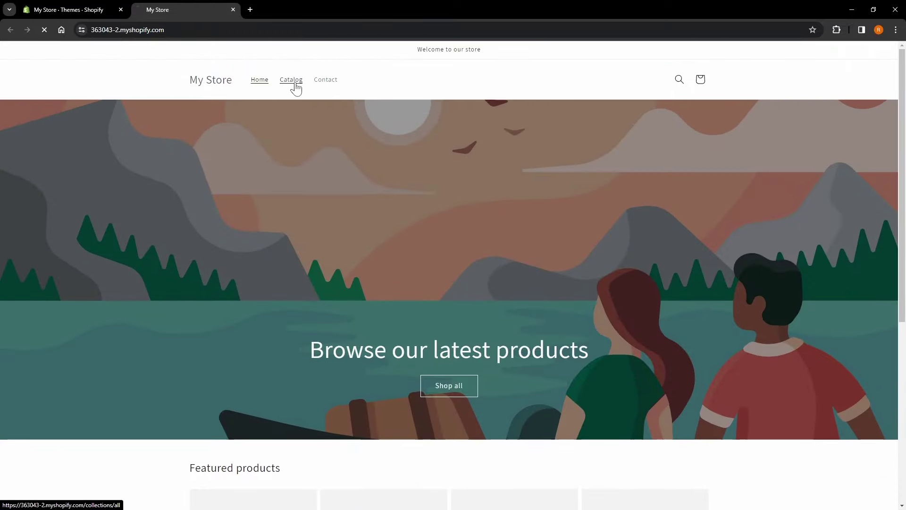
{"action": "left_click", "coordinate": [332, 83]}
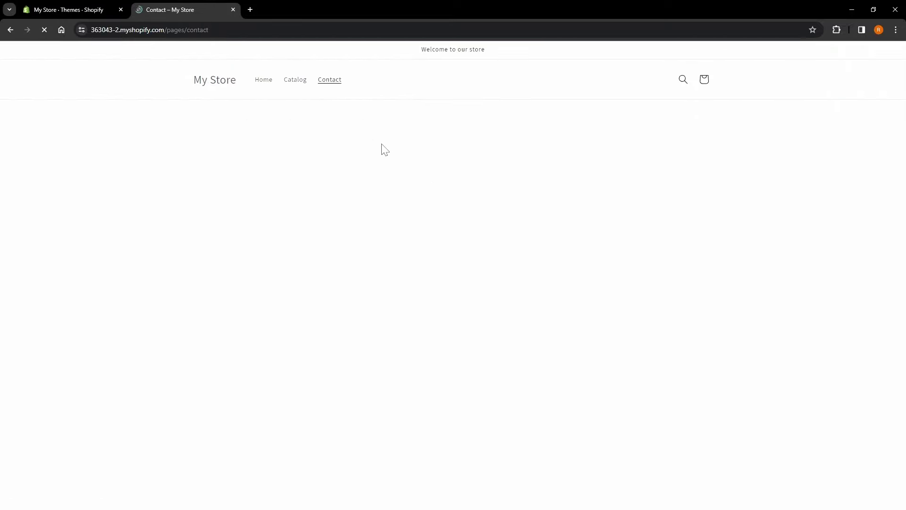
{"action": "left_click", "coordinate": [200, 88]}
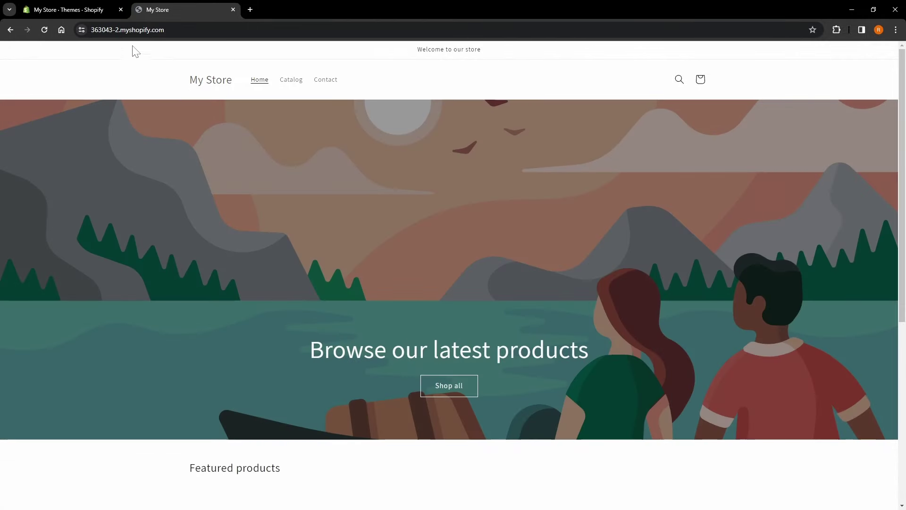
Highlight the storefront's myshopify.com address to examine the store's default domain, leaving it unedited
{"action": "left_click", "coordinate": [111, 32]}
{"action": "key", "text": "Left"}
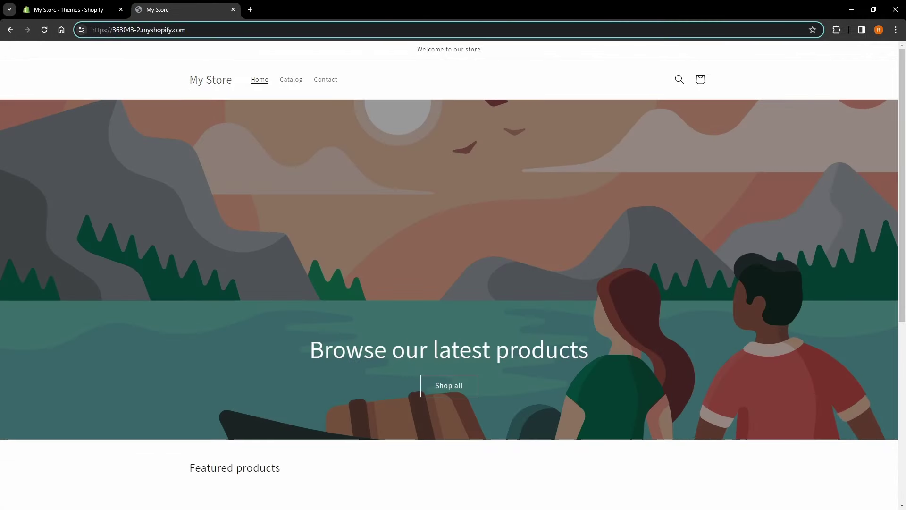
{"action": "key", "text": "Right"}
{"action": "key", "text": "Right"}
{"action": "key", "text": "Right"}
{"action": "key", "text": "Right"}
{"action": "key", "text": "Right"}
{"action": "key", "text": "Right"}
{"action": "key", "text": "Right"}
{"action": "key", "text": "Right"}
{"action": "key", "text": "shift+Right"}
{"action": "key", "text": "shift+Right"}
{"action": "key", "text": "shift+Right"}
{"action": "key", "text": "shift+Right"}
{"action": "key", "text": "shift+Right"}
{"action": "key", "text": "shift+Right"}
{"action": "key", "text": "shift+Right"}
{"action": "key", "text": "shift+Right"}
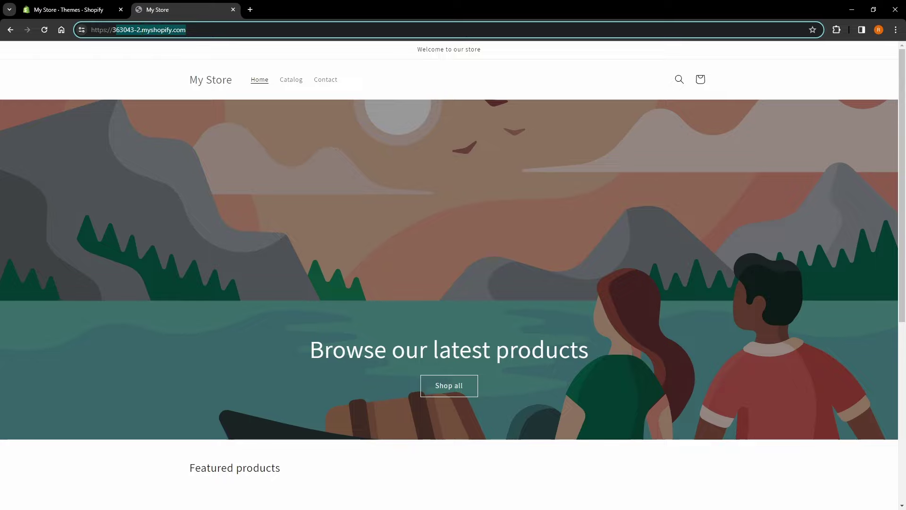
{"action": "left_click", "coordinate": [196, 55]}
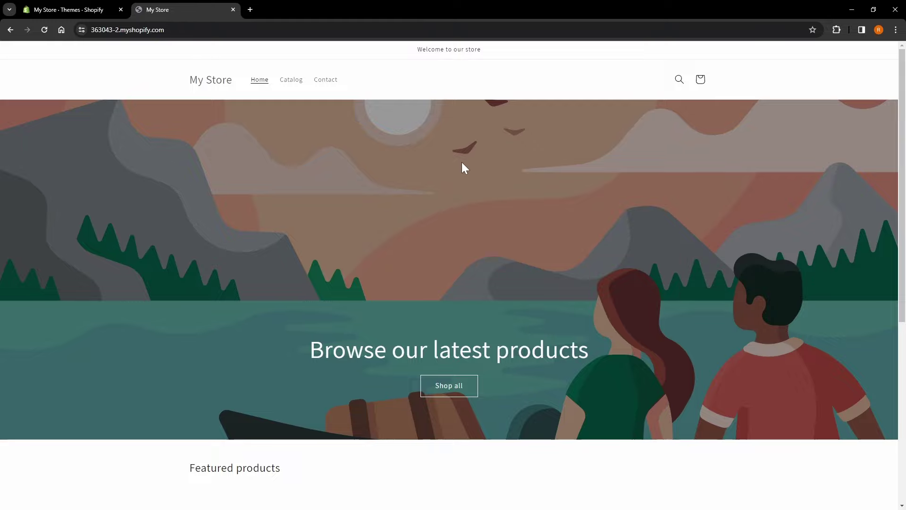
Look over the full storefront home page once more and close the storefront tab
{"action": "scroll", "coordinate": [462, 165], "scroll_direction": "down", "scroll_amount": 6}
{"action": "scroll", "coordinate": [457, 184], "scroll_direction": "up", "scroll_amount": 6}
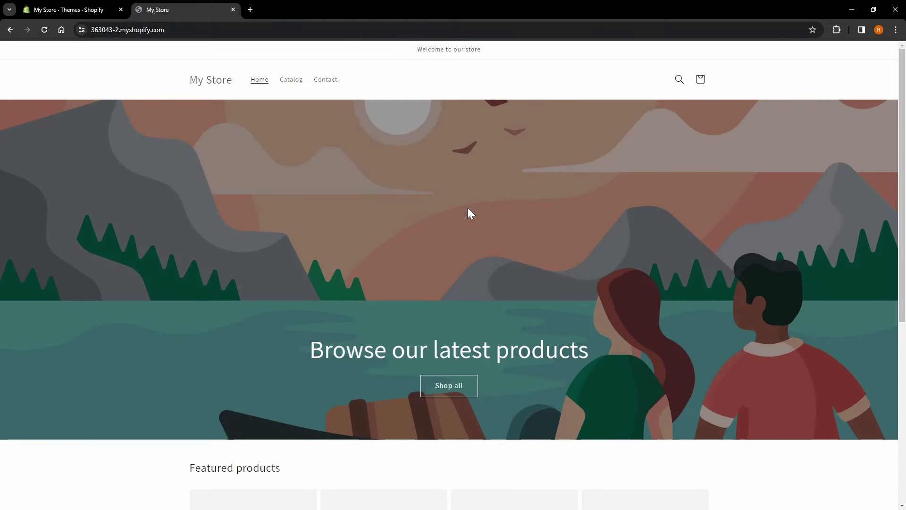
{"action": "middle_click", "coordinate": [170, 5]}
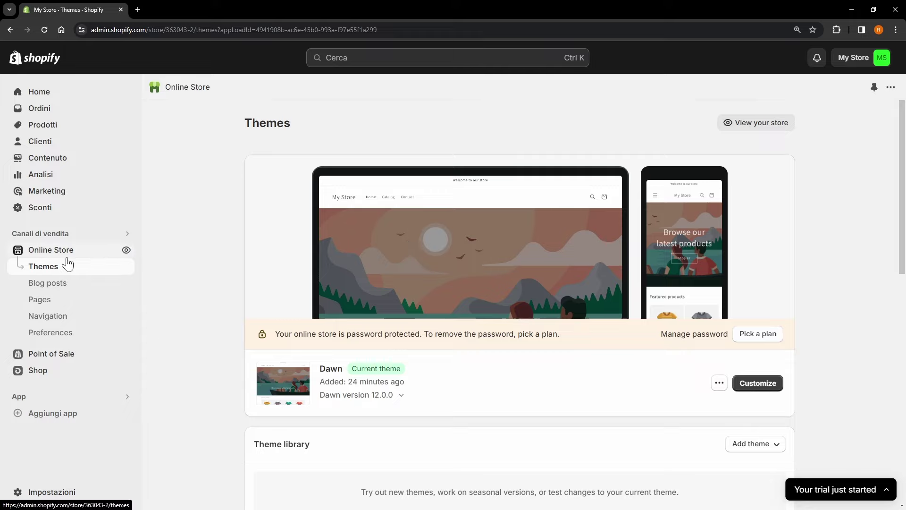
Examine the Themes page, including the current Dawn theme, the theme library and the popular free themes
{"action": "scroll", "coordinate": [416, 276], "scroll_direction": "down", "scroll_amount": 3}
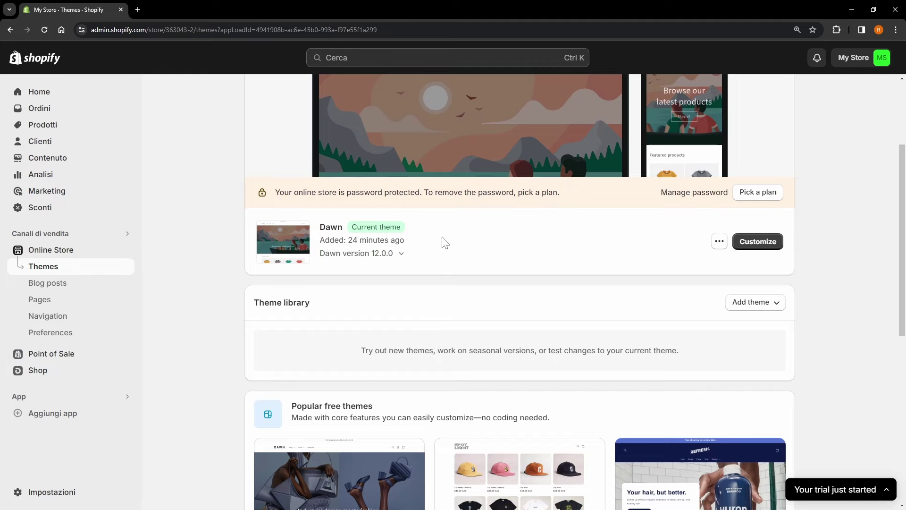
{"action": "scroll", "coordinate": [585, 182], "scroll_direction": "down", "scroll_amount": 3}
{"action": "scroll", "coordinate": [586, 183], "scroll_direction": "down", "scroll_amount": 3}
{"action": "scroll", "coordinate": [519, 198], "scroll_direction": "up", "scroll_amount": 8}
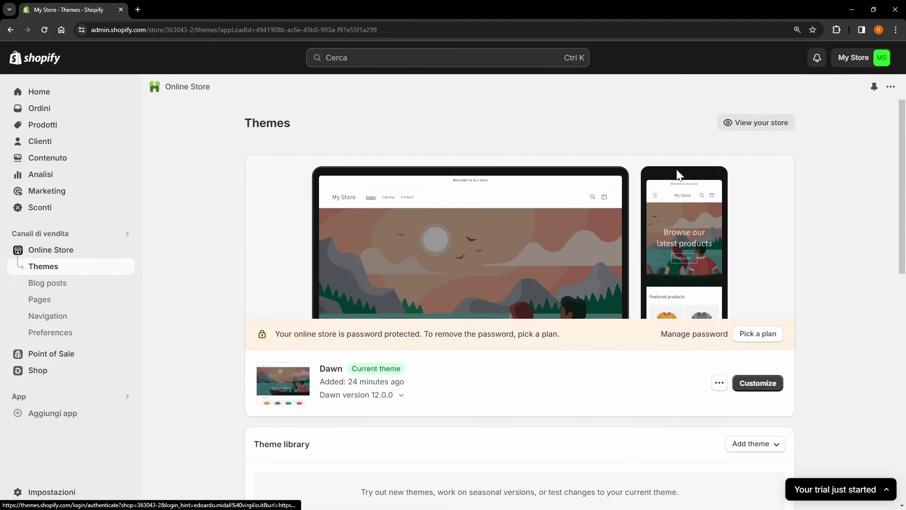
{"action": "scroll", "coordinate": [511, 211], "scroll_direction": "down", "scroll_amount": 6}
{"action": "scroll", "coordinate": [511, 211], "scroll_direction": "down", "scroll_amount": 4}
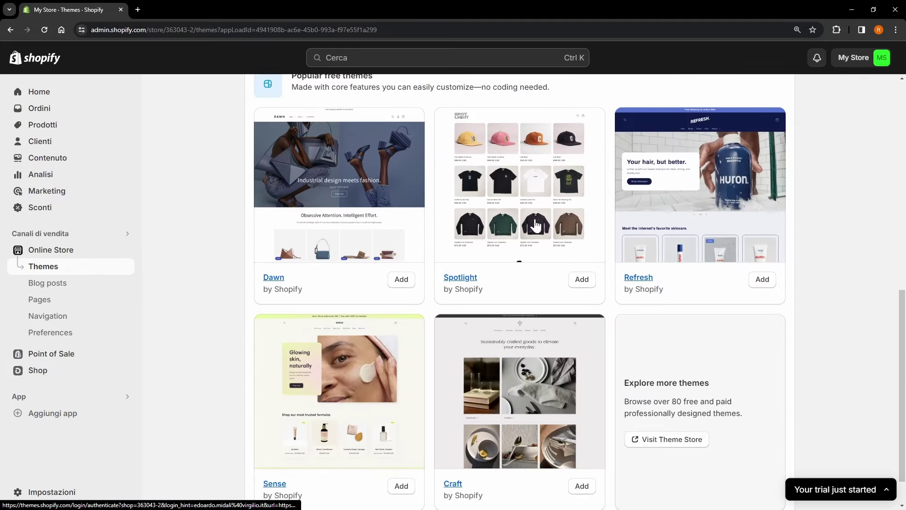
{"action": "scroll", "coordinate": [651, 236], "scroll_direction": "down", "scroll_amount": 1}
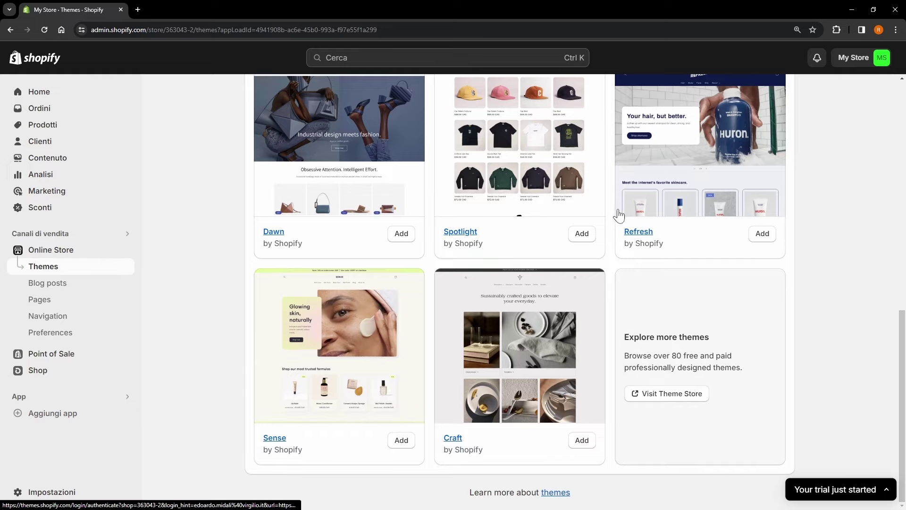
{"action": "scroll", "coordinate": [593, 289], "scroll_direction": "up", "scroll_amount": 3}
{"action": "scroll", "coordinate": [593, 278], "scroll_direction": "down", "scroll_amount": 3}
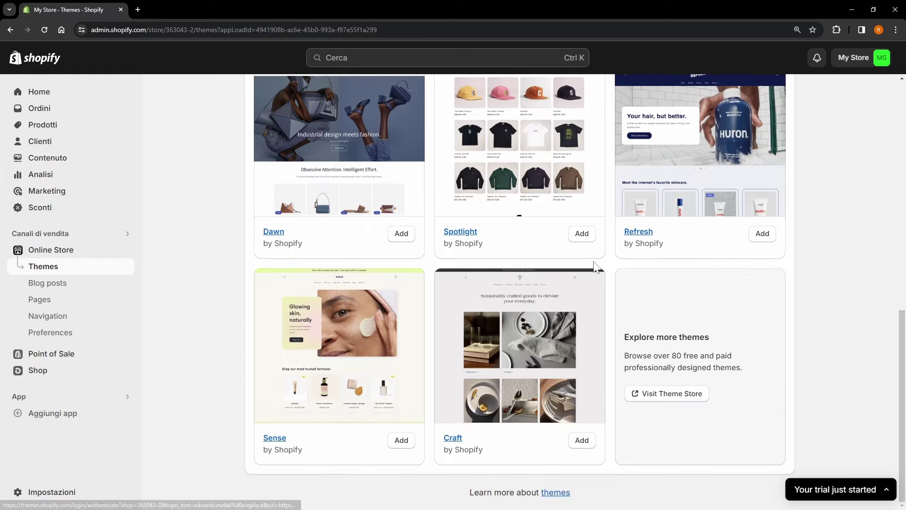
Open the Online Store's Blog posts page and read its notice about password-restricted store access
{"action": "left_click", "coordinate": [53, 286]}
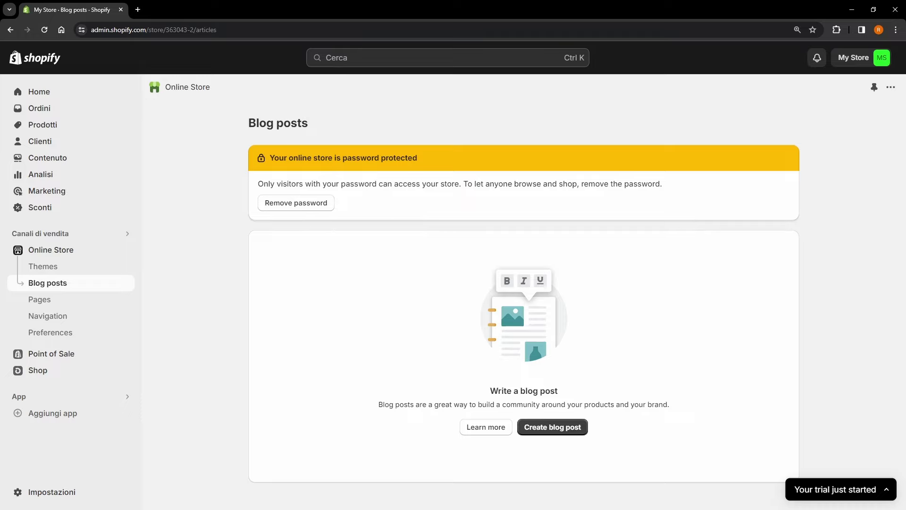
{"action": "left_click_drag", "start_coordinate": [485, 183], "coordinate": [656, 184]}
{"action": "left_click_drag", "start_coordinate": [350, 184], "coordinate": [528, 194]}
{"action": "left_click", "coordinate": [189, 238]}
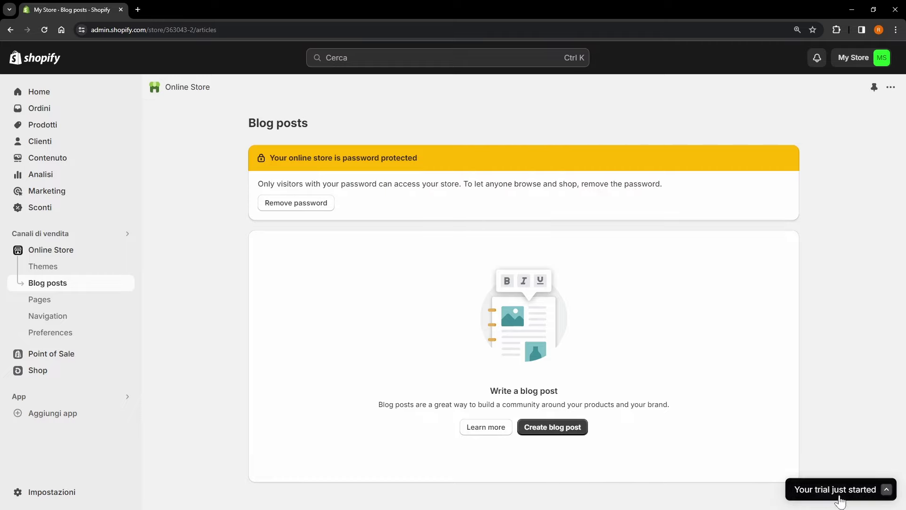
Check the trial period details, collapse them and reread the heading of the password protection notice
{"action": "left_click", "coordinate": [833, 491]}
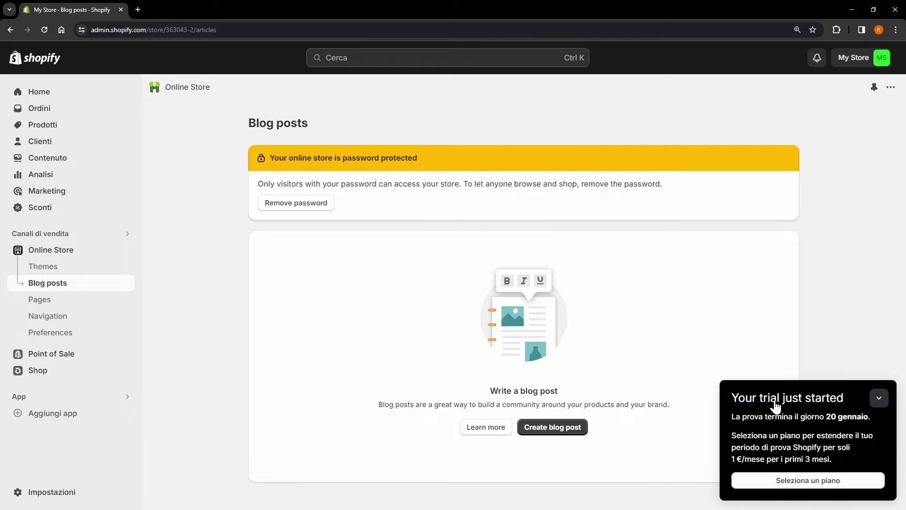
{"action": "left_click", "coordinate": [877, 406]}
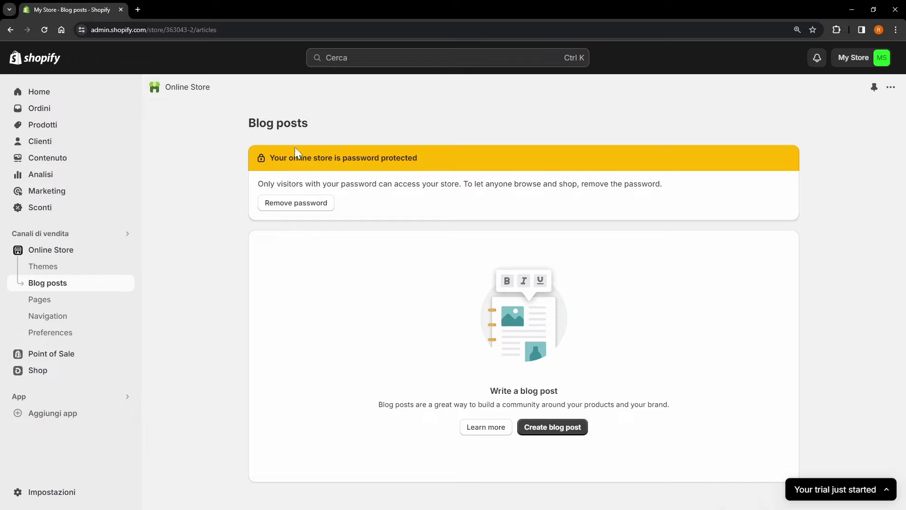
{"action": "left_click_drag", "start_coordinate": [273, 157], "coordinate": [418, 162]}
{"action": "left_click", "coordinate": [204, 206]}
View the Online Store's Pages list and its Navigation page with the menus
{"action": "left_click", "coordinate": [37, 303]}
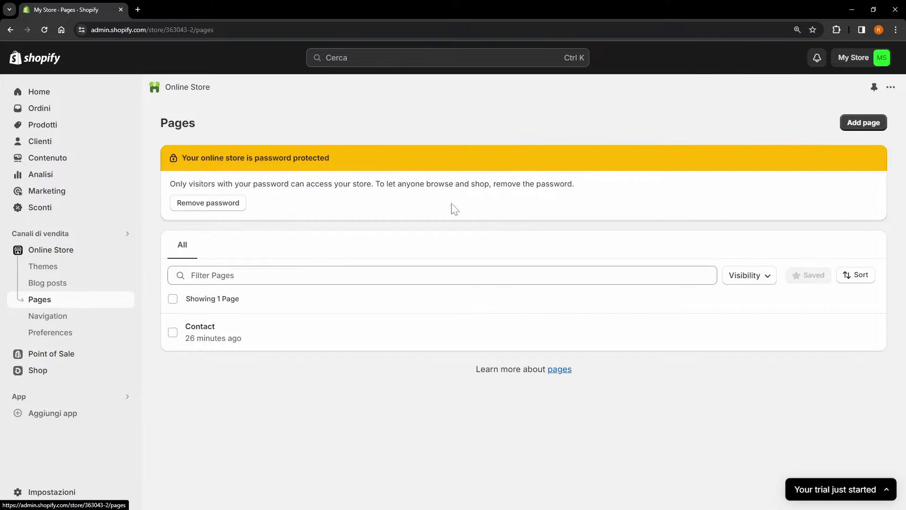
{"action": "left_click", "coordinate": [66, 323]}
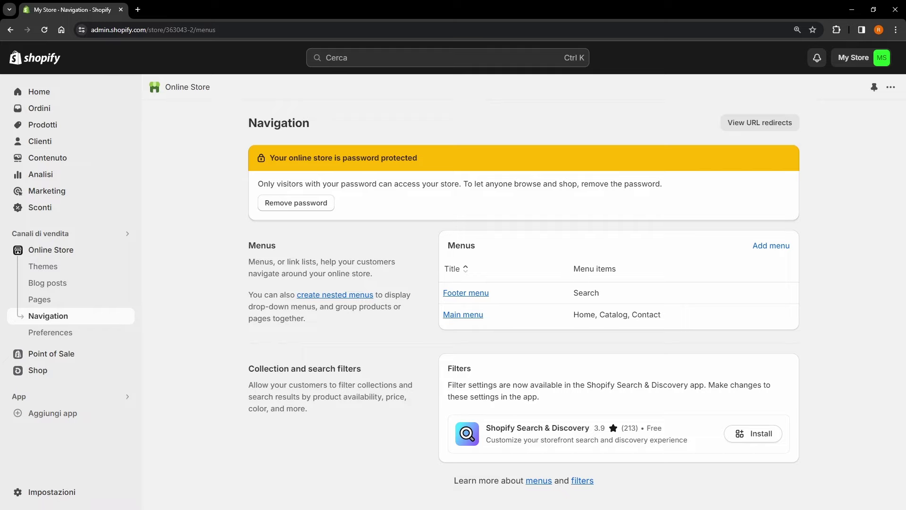
Open the Online Store's Preferences and examine the homepage title and meta description, social sharing image, Google Analytics and Facebook Pixel sections
{"action": "left_click", "coordinate": [91, 335]}
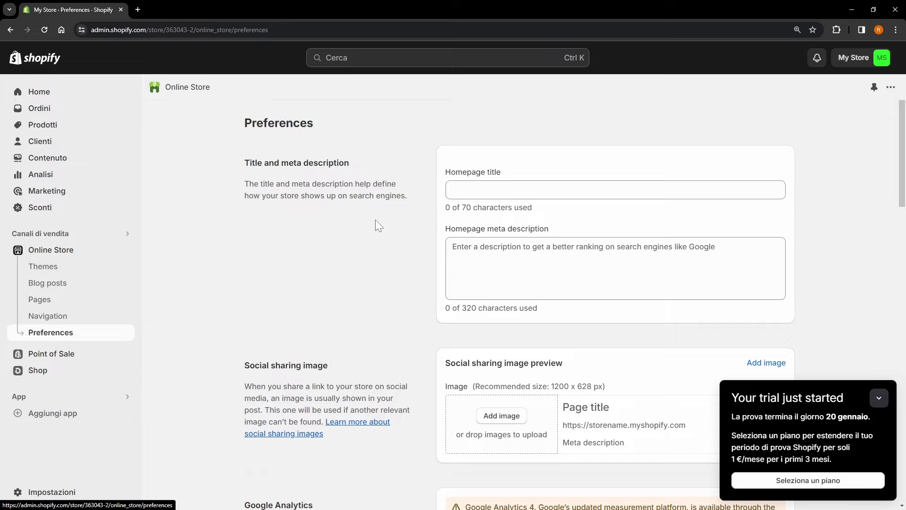
{"action": "left_click", "coordinate": [465, 193]}
{"action": "scroll", "coordinate": [465, 193], "scroll_direction": "down", "scroll_amount": 2}
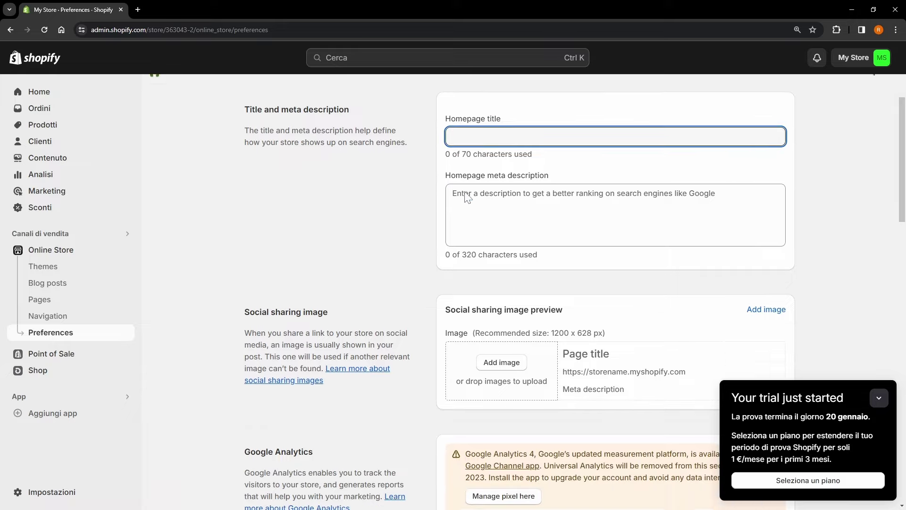
{"action": "scroll", "coordinate": [482, 275], "scroll_direction": "down", "scroll_amount": 2}
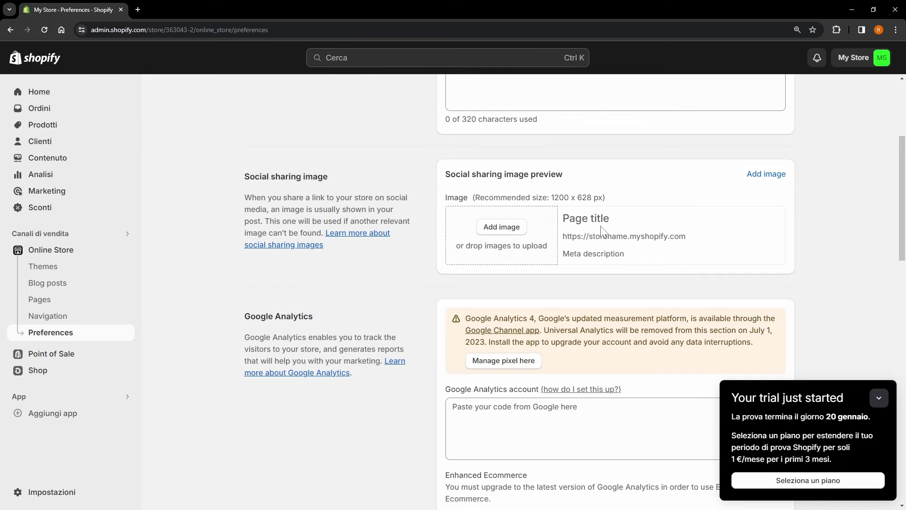
{"action": "scroll", "coordinate": [566, 231], "scroll_direction": "down", "scroll_amount": 3}
{"action": "scroll", "coordinate": [423, 308], "scroll_direction": "up", "scroll_amount": 4}
{"action": "scroll", "coordinate": [421, 312], "scroll_direction": "down", "scroll_amount": 10}
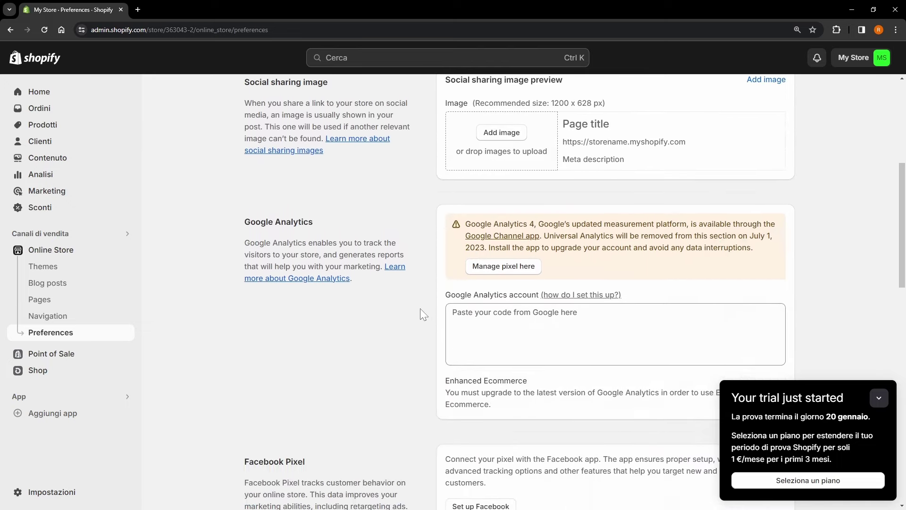
{"action": "scroll", "coordinate": [420, 295], "scroll_direction": "up", "scroll_amount": 11}
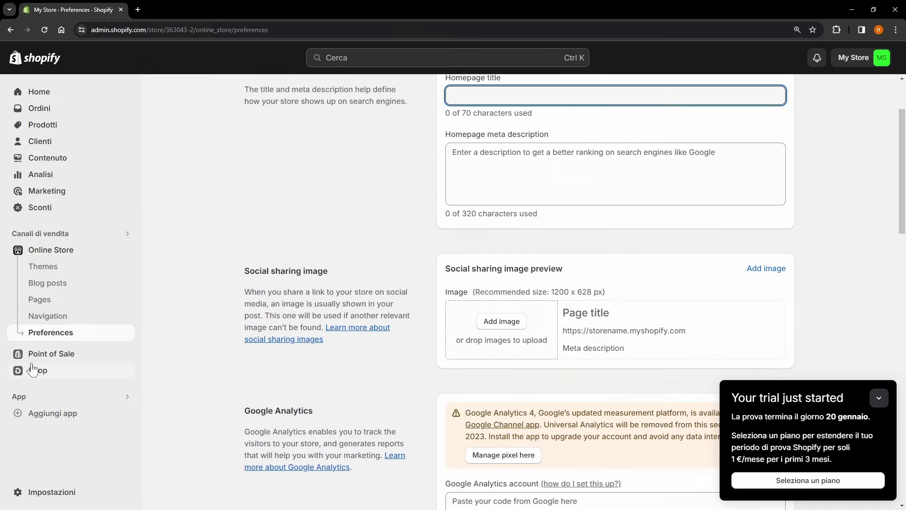
Open the Point of Sale channel, approve its updated data access and view the Getting started questionnaire
{"action": "left_click", "coordinate": [42, 355]}
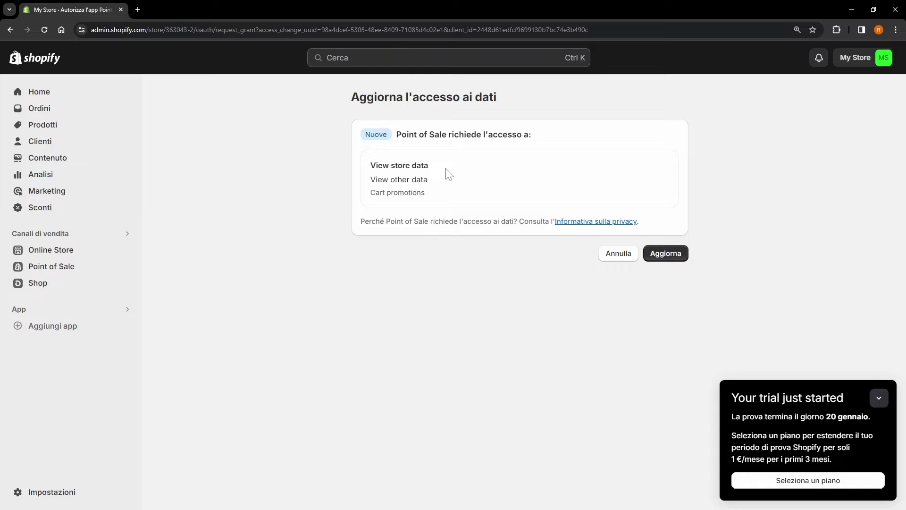
{"action": "left_click", "coordinate": [664, 254]}
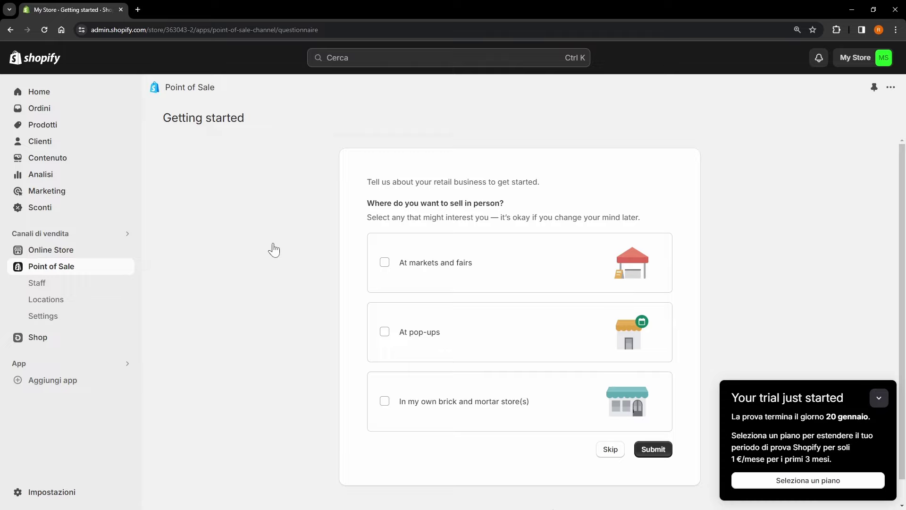
{"action": "scroll", "coordinate": [457, 326], "scroll_direction": "down", "scroll_amount": 1}
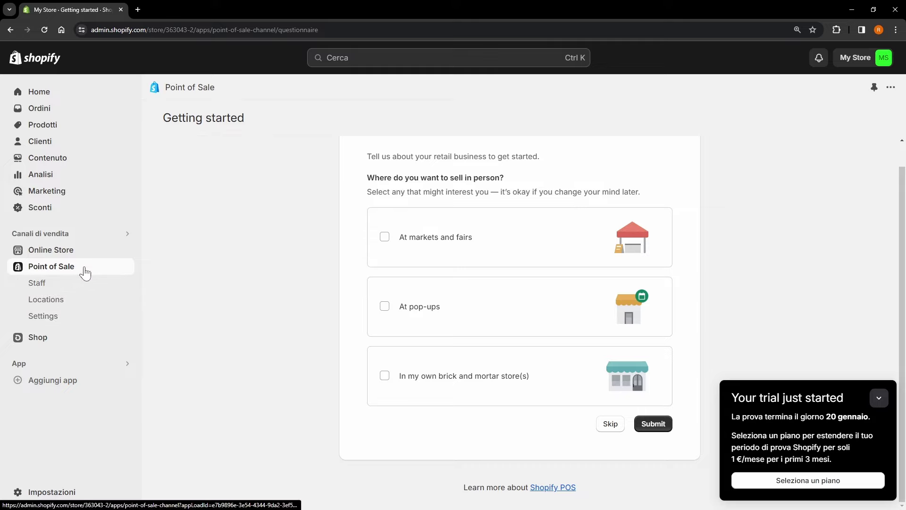
Revisit the Point of Sale page, then view the Shop sales channel page
{"action": "left_click", "coordinate": [54, 337]}
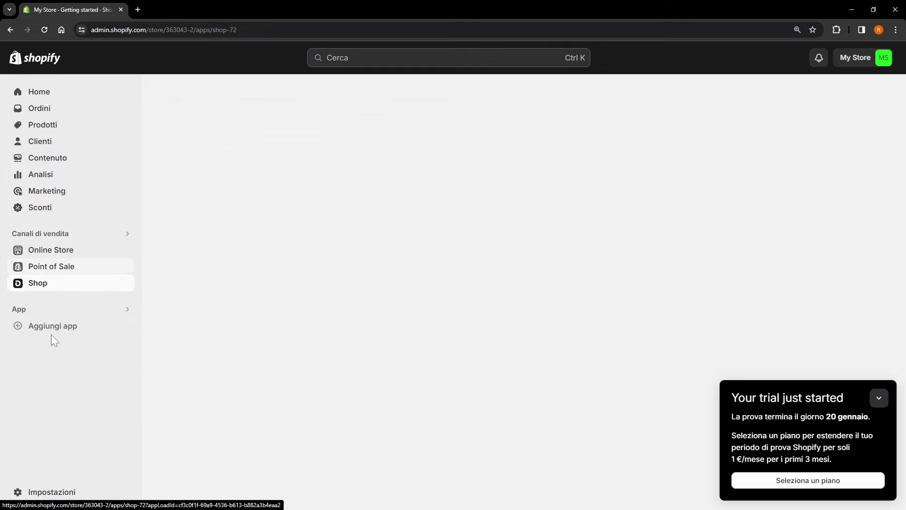
{"action": "left_click", "coordinate": [64, 268]}
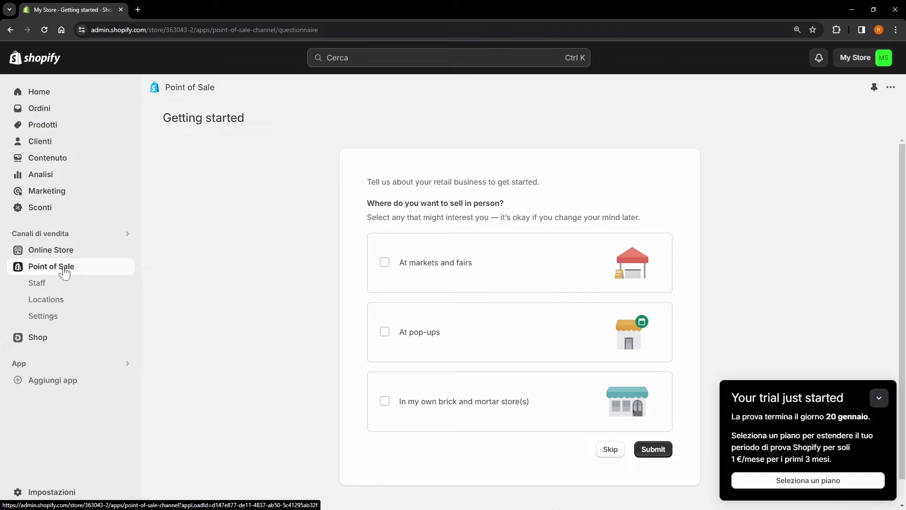
{"action": "left_click", "coordinate": [49, 338]}
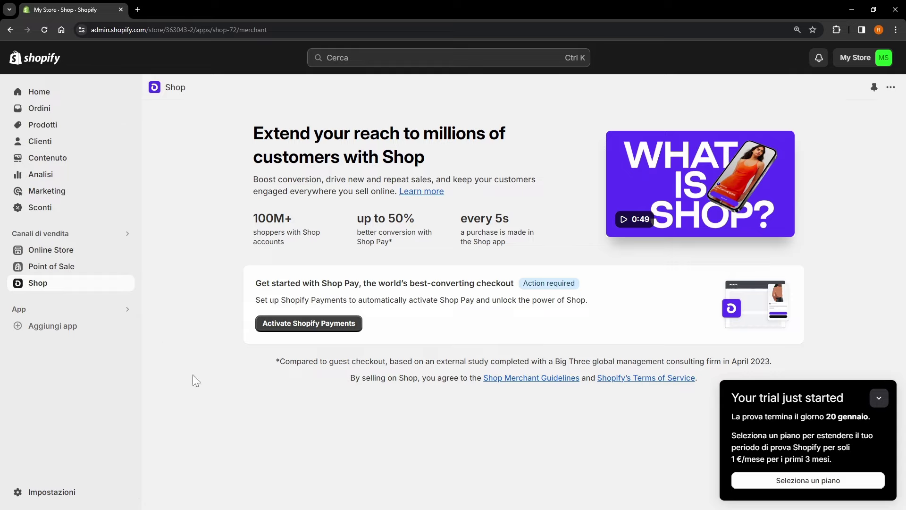
Open the store settings and examine the store details, from profile and billing information to currency, time zone, units and order ID
{"action": "left_click", "coordinate": [45, 493]}
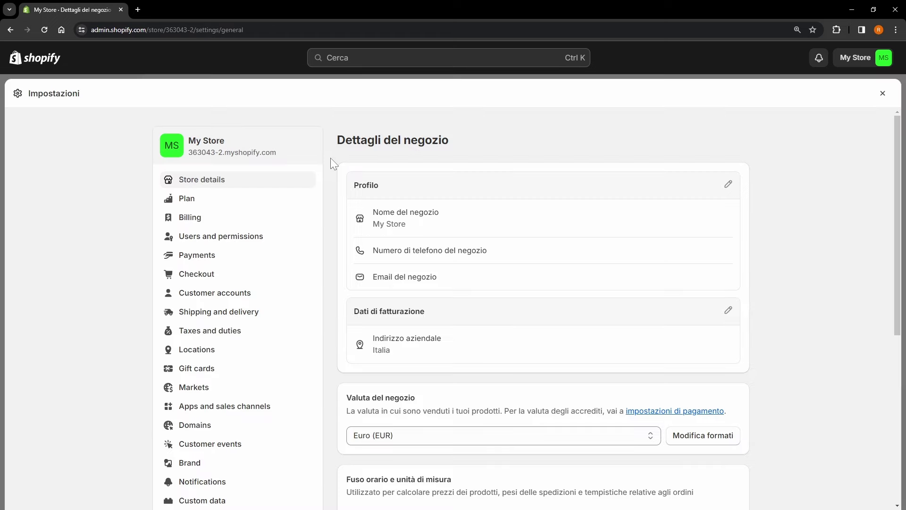
{"action": "scroll", "coordinate": [330, 158], "scroll_direction": "down", "scroll_amount": 7}
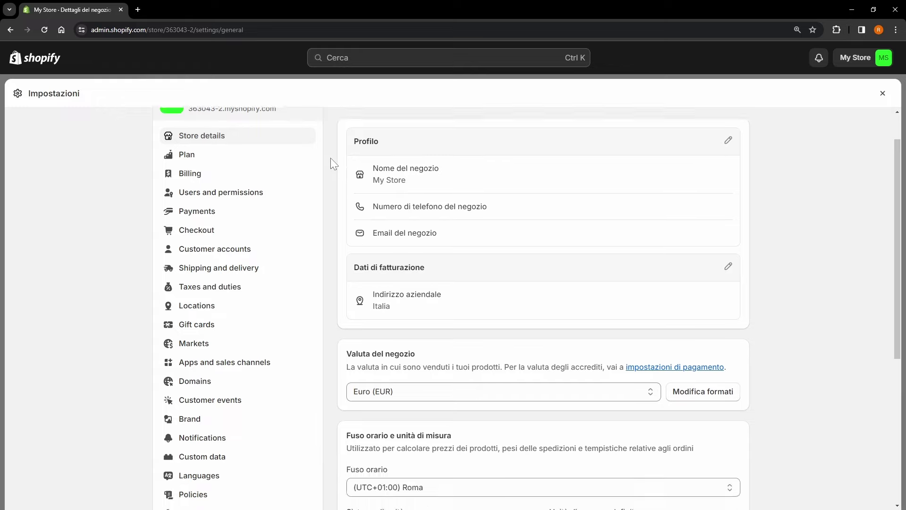
{"action": "scroll", "coordinate": [331, 158], "scroll_direction": "up", "scroll_amount": 6}
{"action": "scroll", "coordinate": [331, 161], "scroll_direction": "up", "scroll_amount": 1}
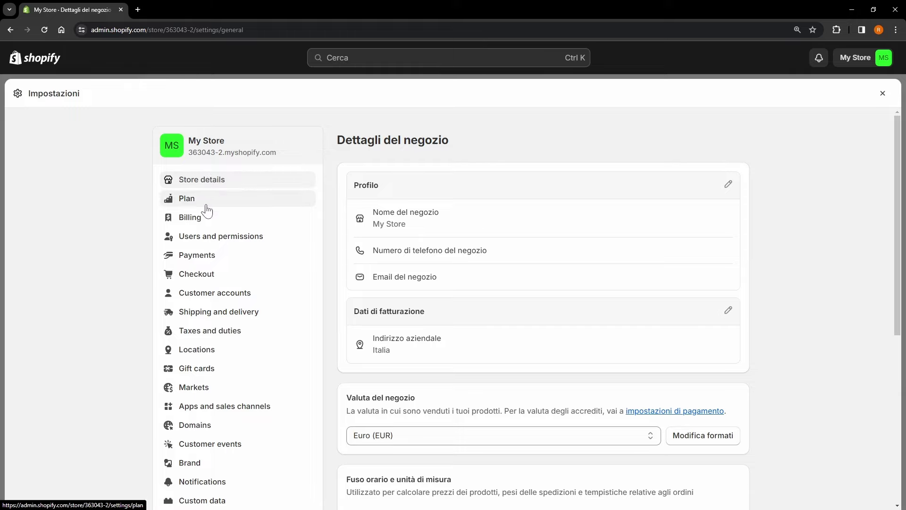
{"action": "scroll", "coordinate": [207, 208], "scroll_direction": "down", "scroll_amount": 1}
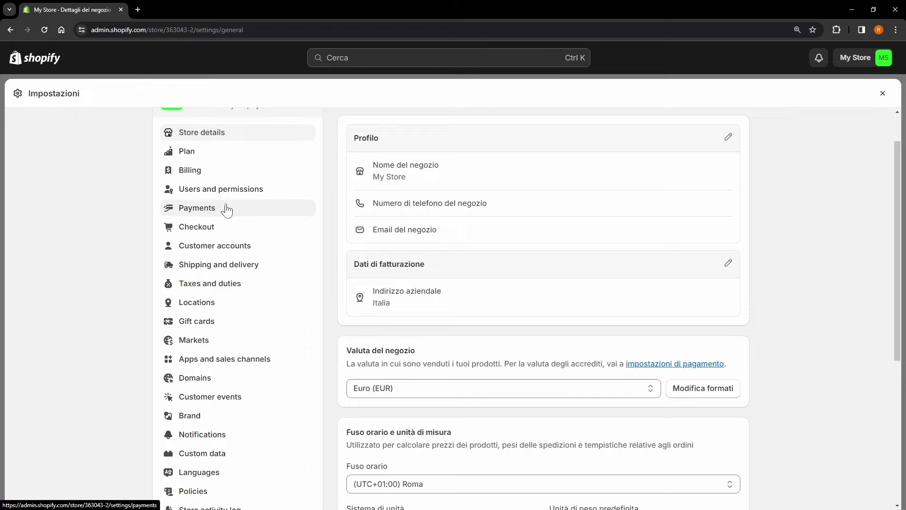
{"action": "scroll", "coordinate": [226, 210], "scroll_direction": "down", "scroll_amount": 1}
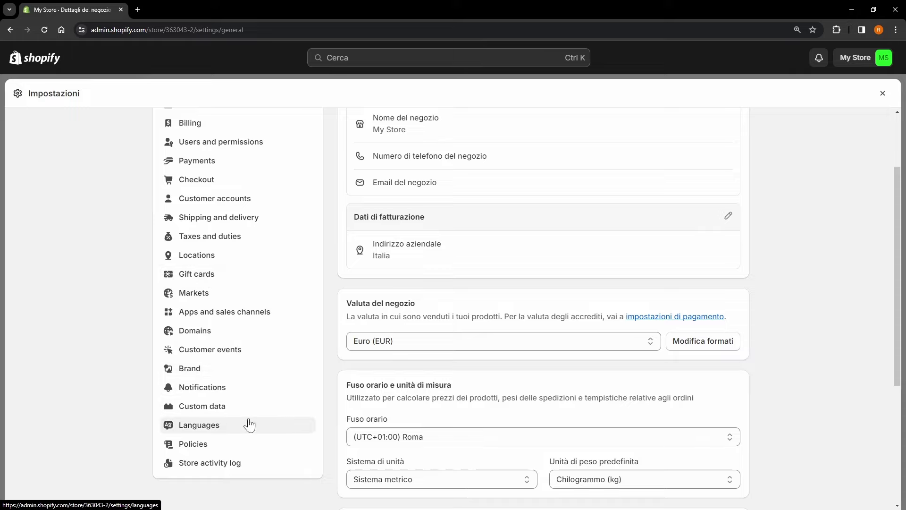
{"action": "scroll", "coordinate": [342, 335], "scroll_direction": "down", "scroll_amount": 3}
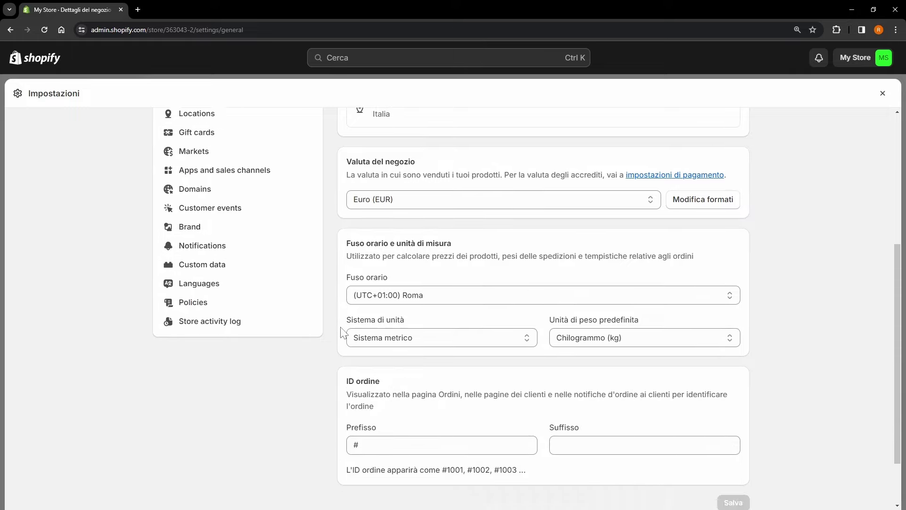
Look through the list of settings categories alongside the store details, then close the settings
{"action": "scroll", "coordinate": [343, 333], "scroll_direction": "up", "scroll_amount": 5}
{"action": "scroll", "coordinate": [220, 184], "scroll_direction": "down", "scroll_amount": 3}
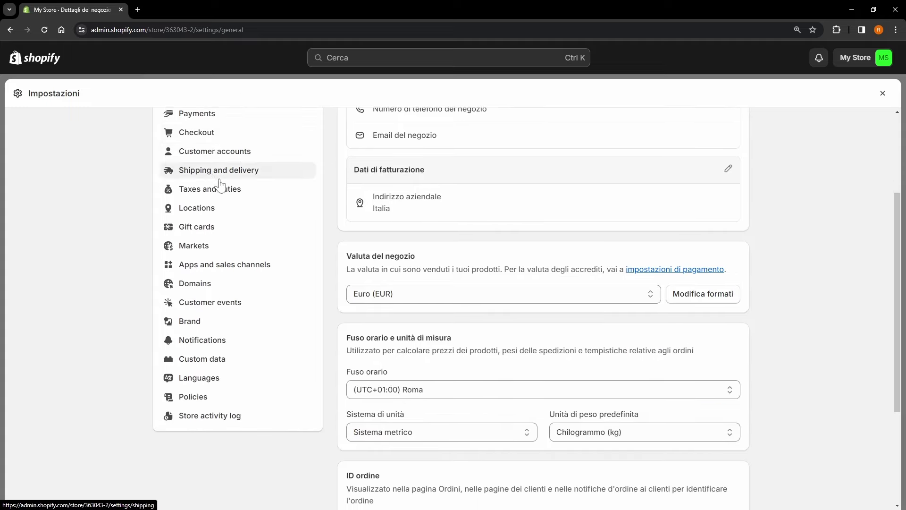
{"action": "scroll", "coordinate": [220, 184], "scroll_direction": "up", "scroll_amount": 3}
{"action": "scroll", "coordinate": [194, 351], "scroll_direction": "down", "scroll_amount": 2}
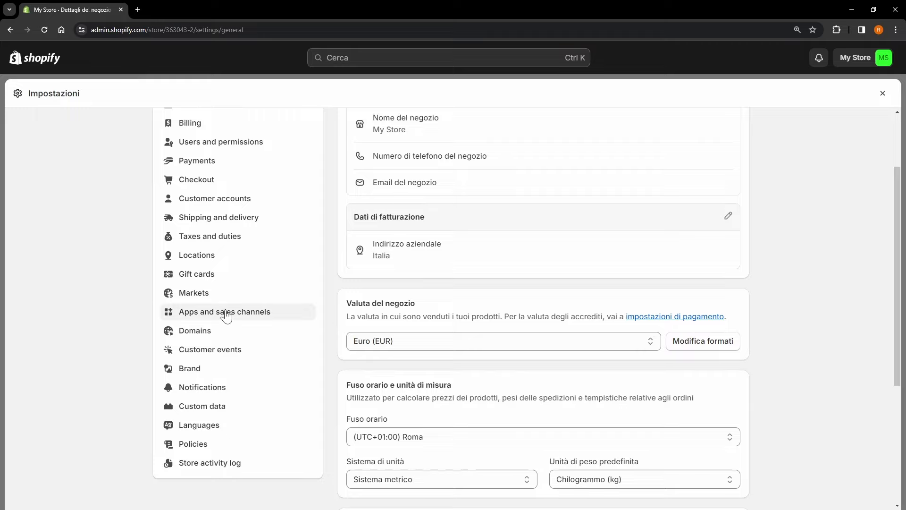
{"action": "scroll", "coordinate": [246, 313], "scroll_direction": "up", "scroll_amount": 1}
{"action": "scroll", "coordinate": [246, 314], "scroll_direction": "up", "scroll_amount": 2}
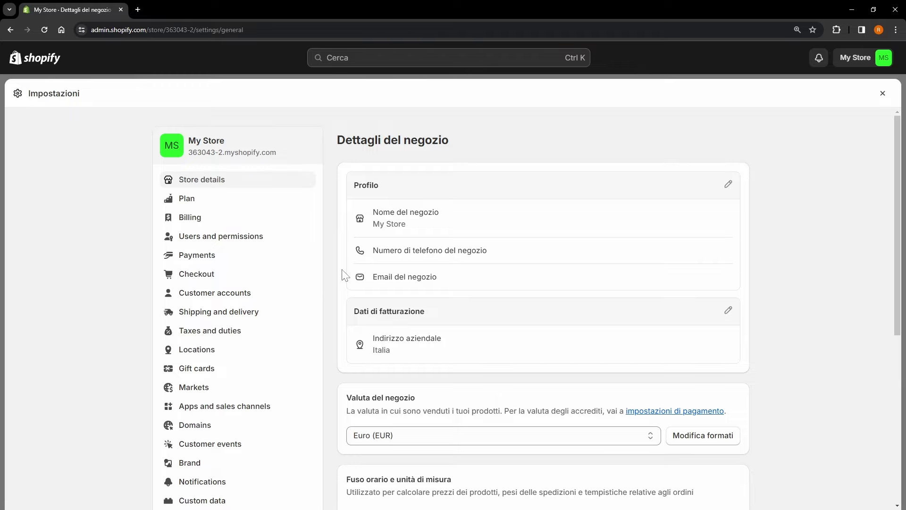
{"action": "scroll", "coordinate": [345, 274], "scroll_direction": "down", "scroll_amount": 6}
{"action": "scroll", "coordinate": [344, 276], "scroll_direction": "up", "scroll_amount": 6}
{"action": "left_click", "coordinate": [883, 94]}
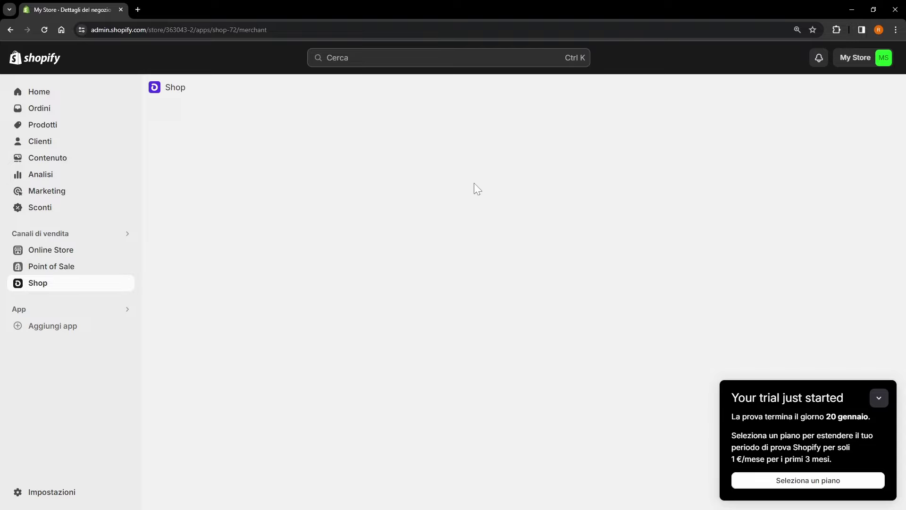
Return to the admin Home page and look over the setup guide
{"action": "left_click", "coordinate": [61, 97]}
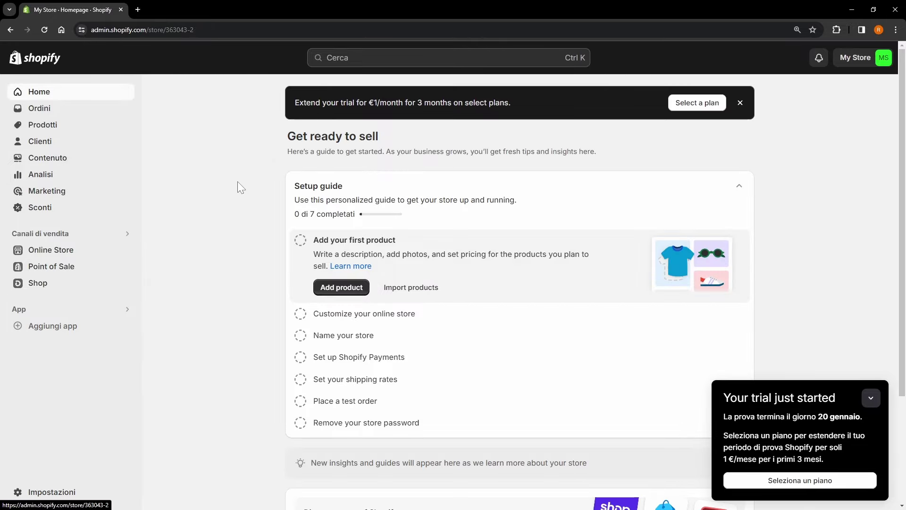
{"action": "scroll", "coordinate": [237, 181], "scroll_direction": "down", "scroll_amount": 3}
{"action": "scroll", "coordinate": [231, 193], "scroll_direction": "up", "scroll_amount": 3}
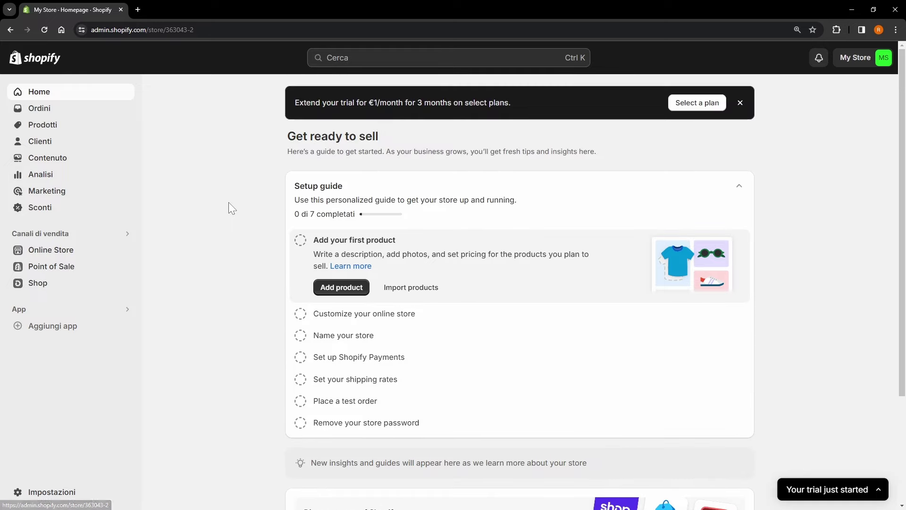